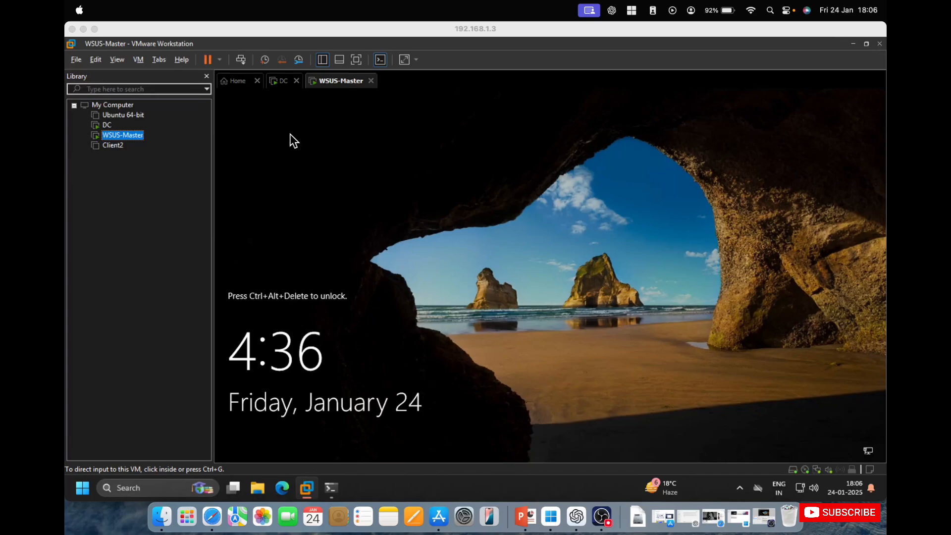
Open the Connection Centre and start a remote connection to the saved device 192.168.1.8
{"action": "left_click", "coordinate": [551, 519]}
{"action": "right_click", "coordinate": [551, 520]}
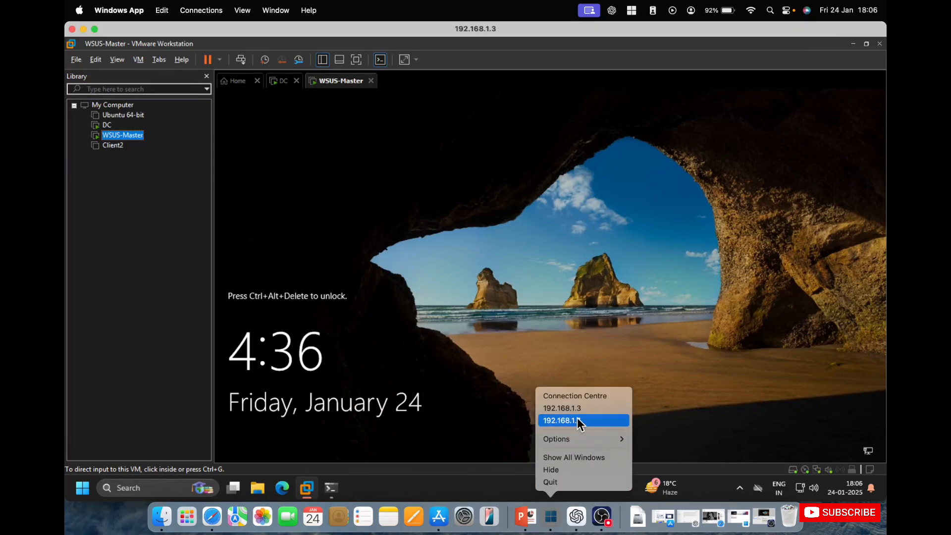
{"action": "left_click", "coordinate": [575, 396]}
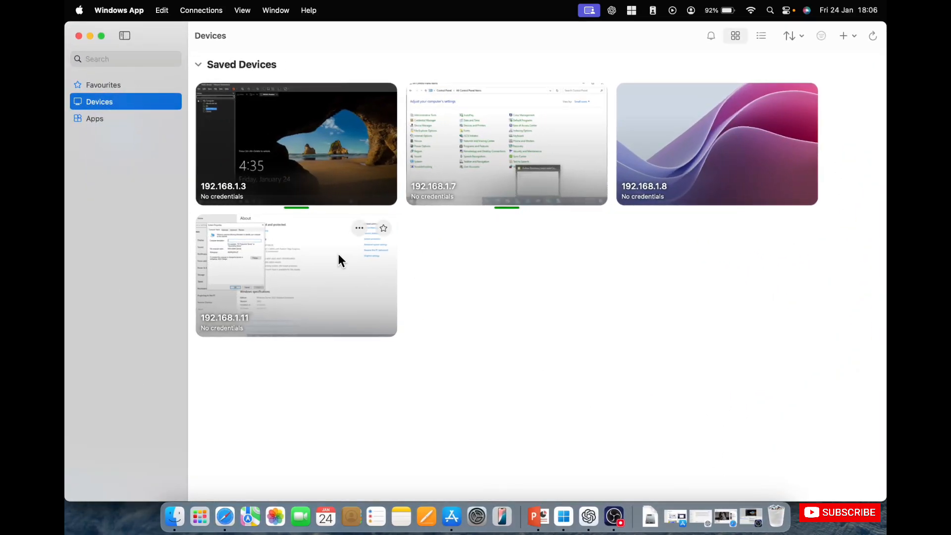
{"action": "double_click", "coordinate": [314, 262]}
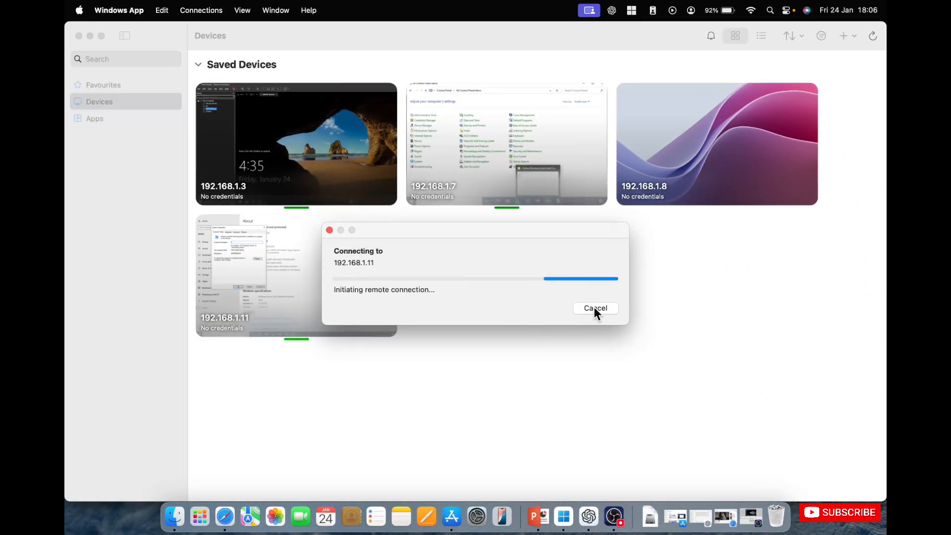
{"action": "left_click", "coordinate": [595, 308]}
{"action": "double_click", "coordinate": [691, 171]}
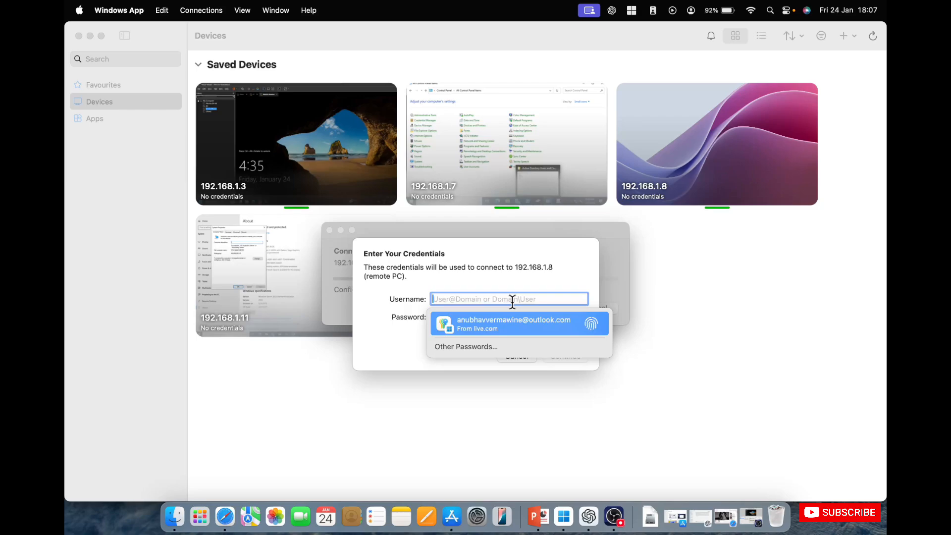
Sign in to 192.168.1.8 as avtest\admin1 with the account password and continue past the unverified certificate
{"action": "type", "text": "avte"}
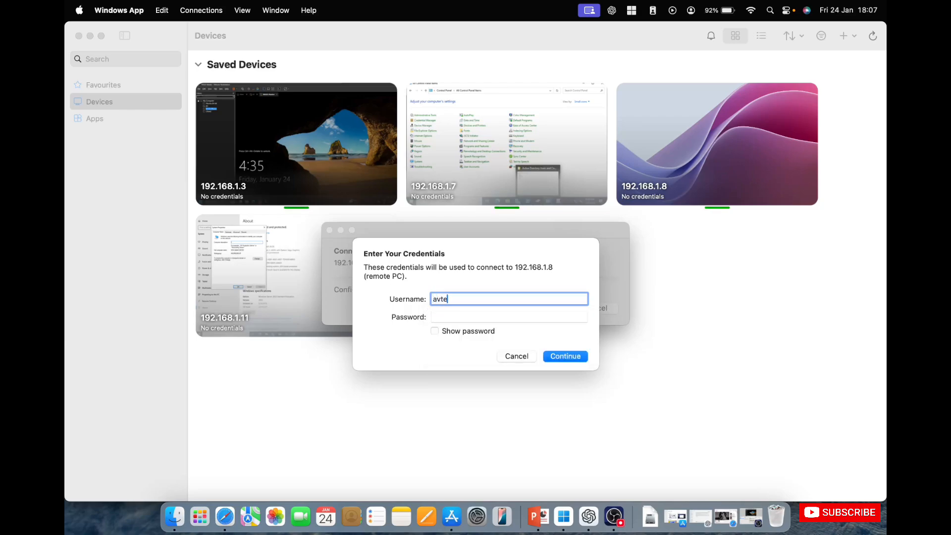
{"action": "type", "text": "st\\admin1"}
{"action": "key", "text": "Tab"}
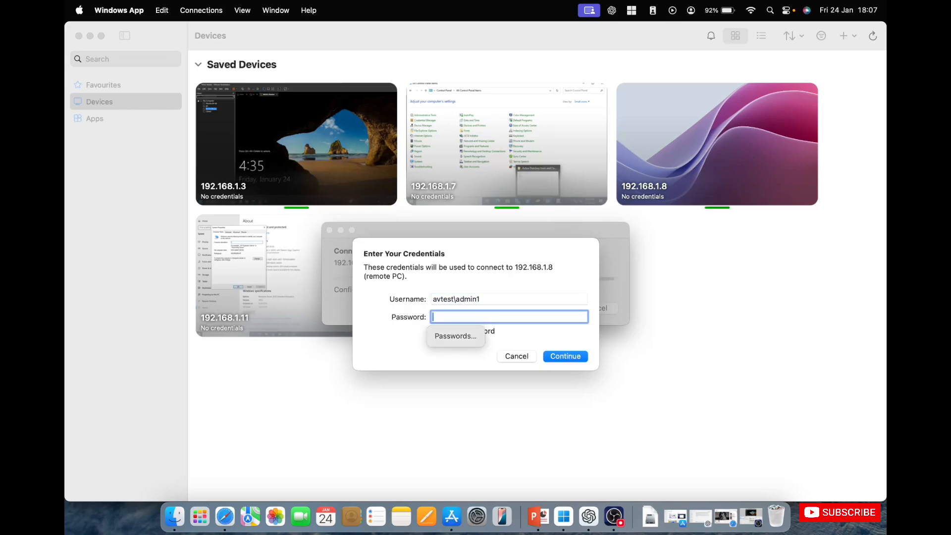
{"action": "type", "text": "••••••••"}
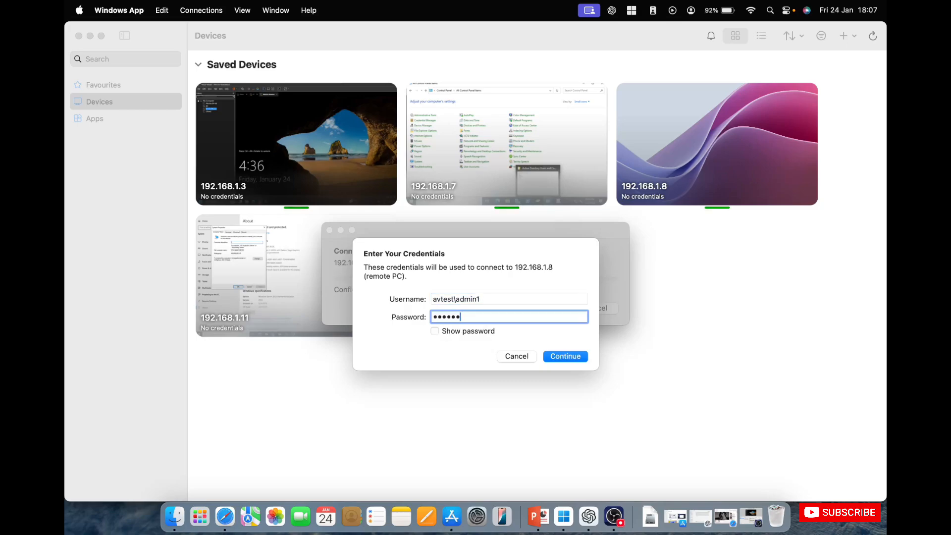
{"action": "type", "text": "••"}
{"action": "key", "text": "Return"}
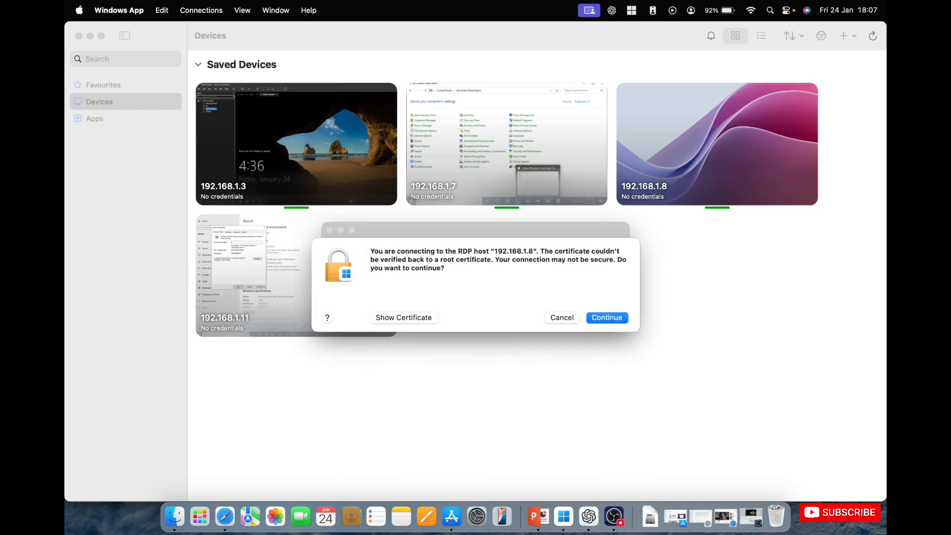
{"action": "left_click", "coordinate": [603, 317]}
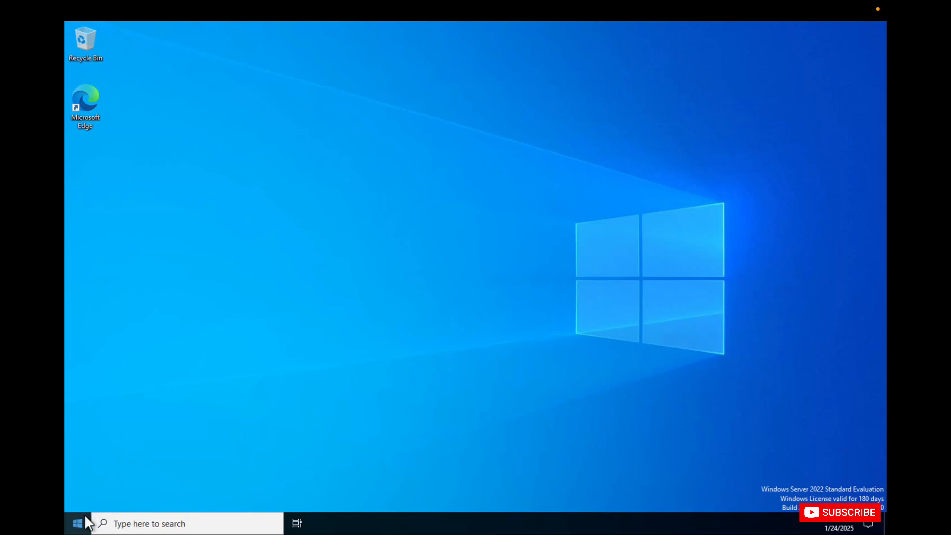
Open a Command Prompt on the remote server by running cmd and enter a few blank lines
{"action": "key", "text": "super+x"}
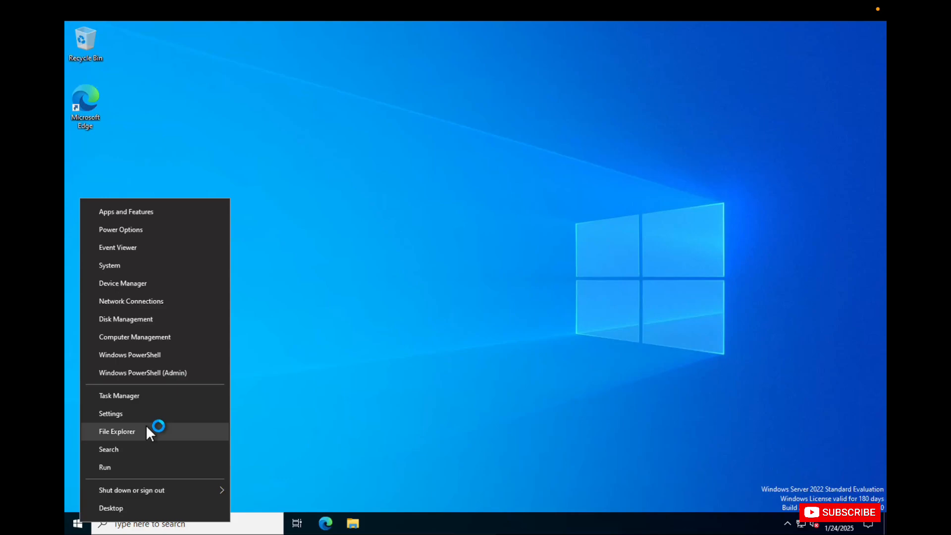
{"action": "left_click", "coordinate": [124, 466]}
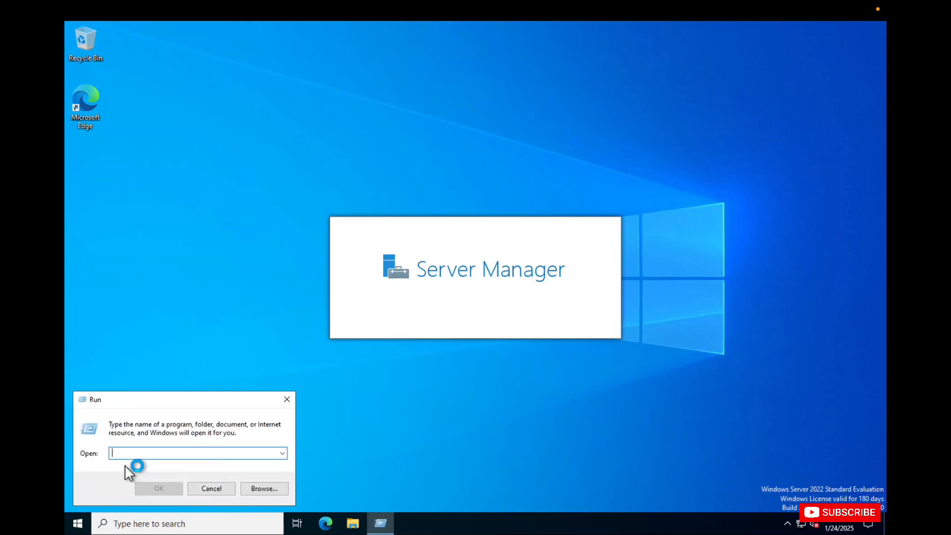
{"action": "type", "text": "cmd"}
{"action": "key", "text": "Return"}
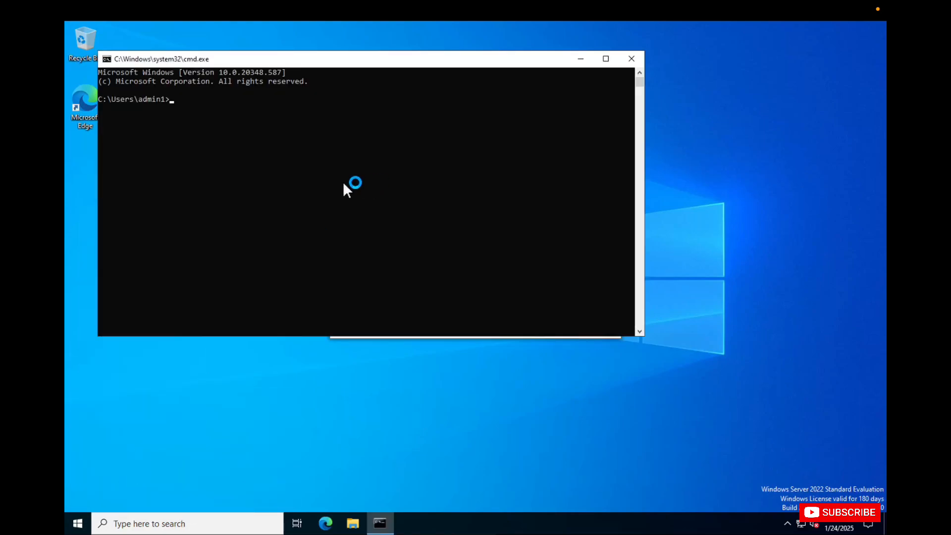
{"action": "left_click", "coordinate": [333, 183]}
{"action": "key", "text": "Return"}
{"action": "key", "text": "Return"}
{"action": "key", "text": "Return"}
{"action": "key", "text": "Return"}
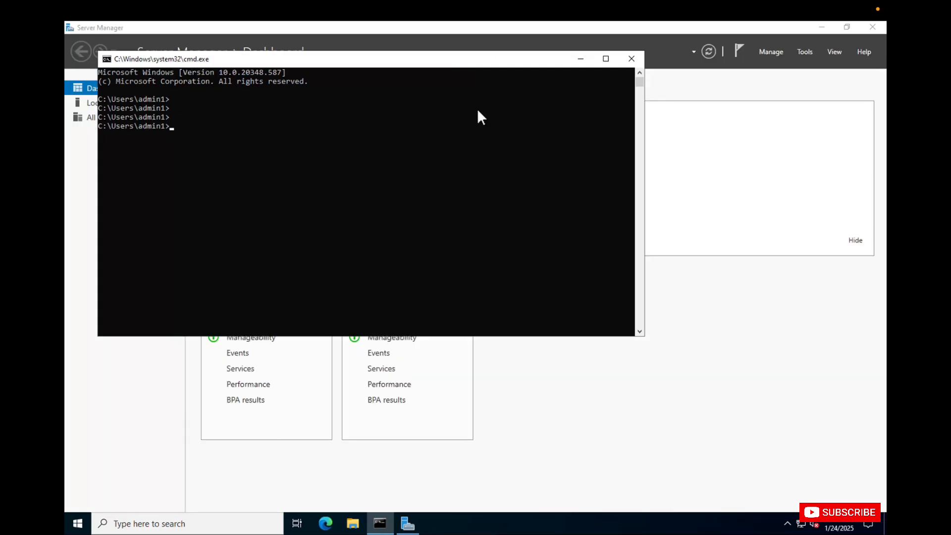
Start adding roles and features, skipping the introduction page by default, with a role-based installation on WSUSMASTER.AVTEST.LOCAL
{"action": "left_click", "coordinate": [636, 32]}
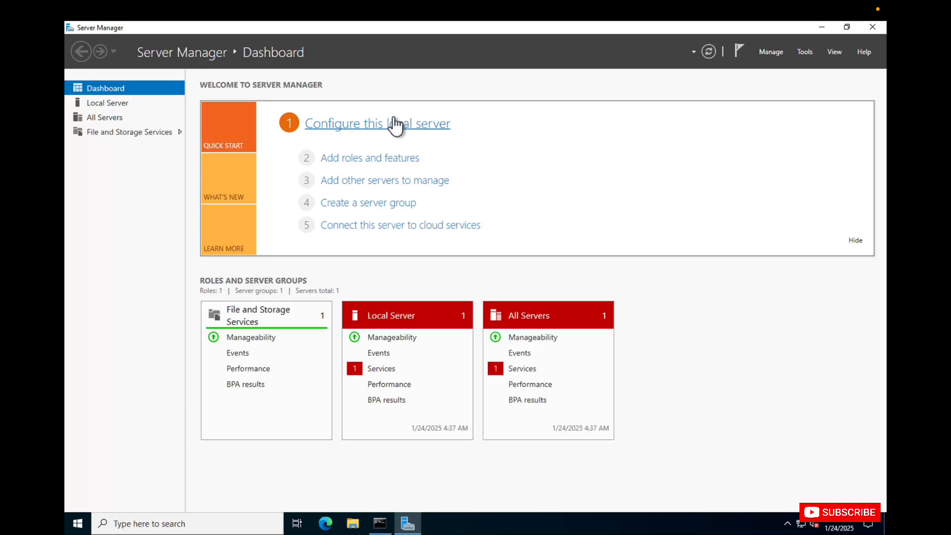
{"action": "left_click", "coordinate": [393, 159]}
{"action": "left_click", "coordinate": [309, 352]}
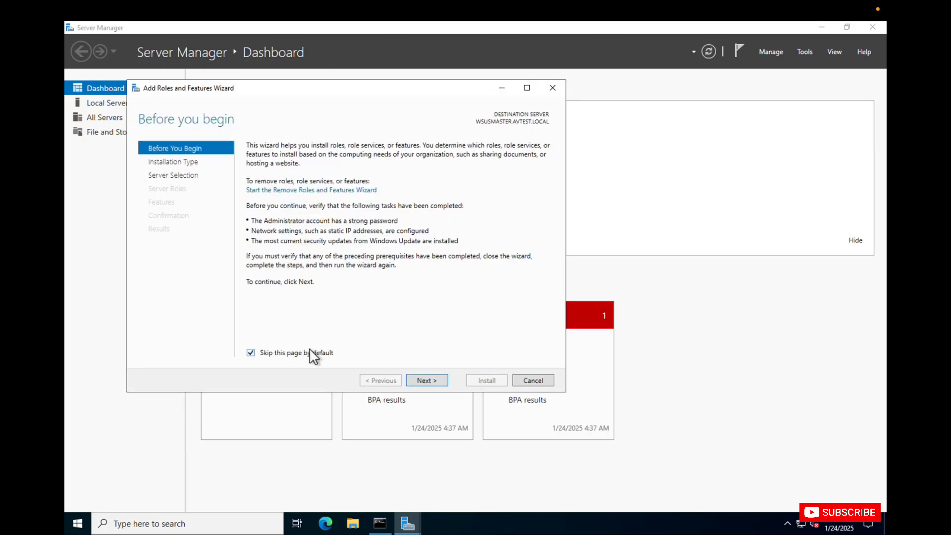
{"action": "left_click", "coordinate": [424, 380]}
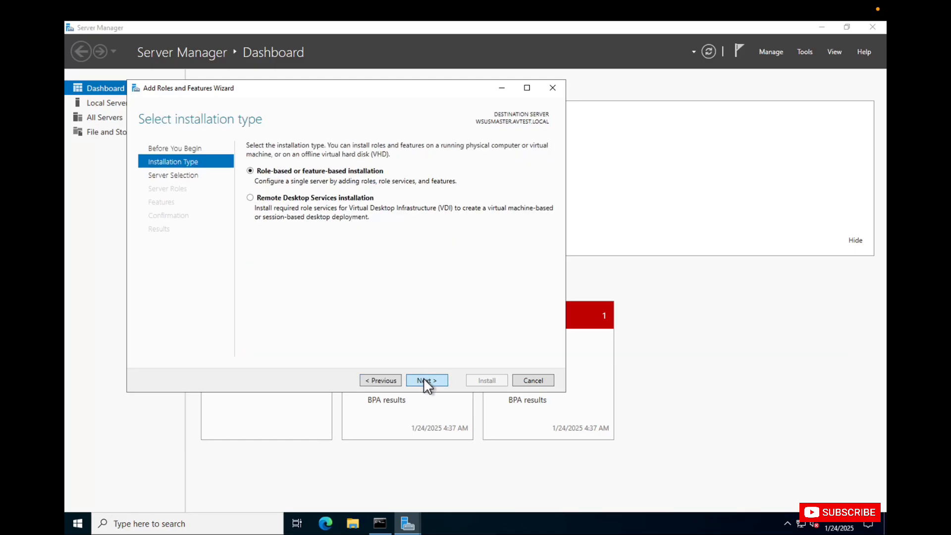
{"action": "left_click", "coordinate": [425, 380]}
{"action": "left_click", "coordinate": [426, 381]}
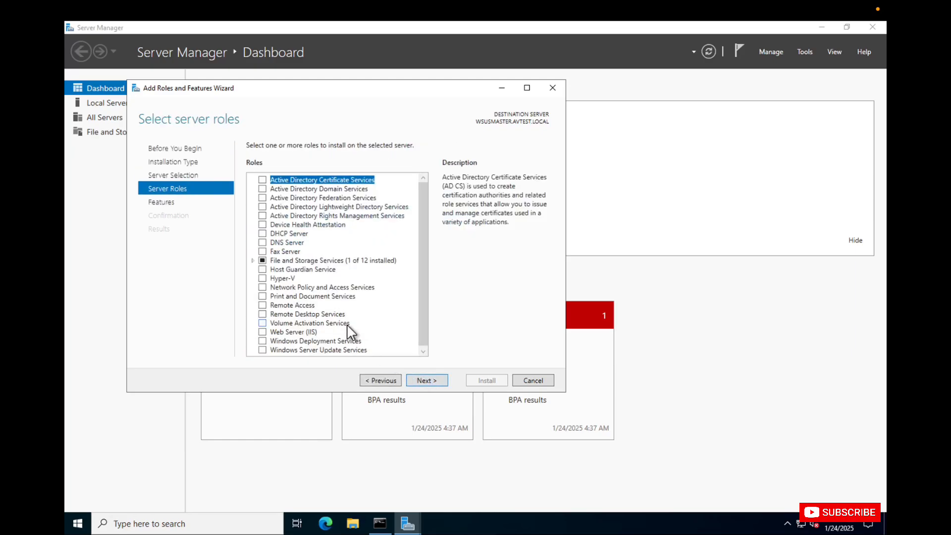
Select the Windows Server Update Services role with its required features and accept the default features and WSUS role services
{"action": "scroll", "coordinate": [346, 324], "scroll_direction": "down", "scroll_amount": 1}
{"action": "left_click", "coordinate": [262, 349]}
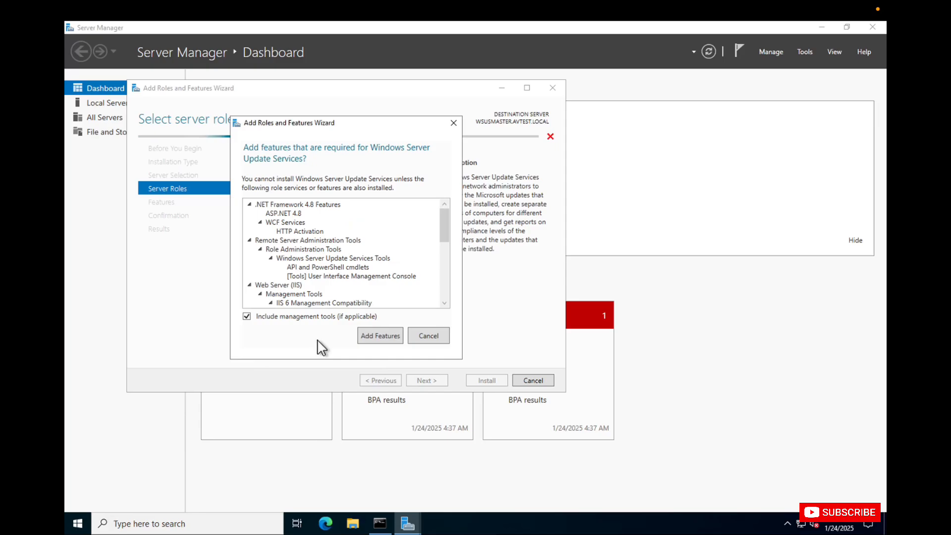
{"action": "left_click", "coordinate": [374, 337]}
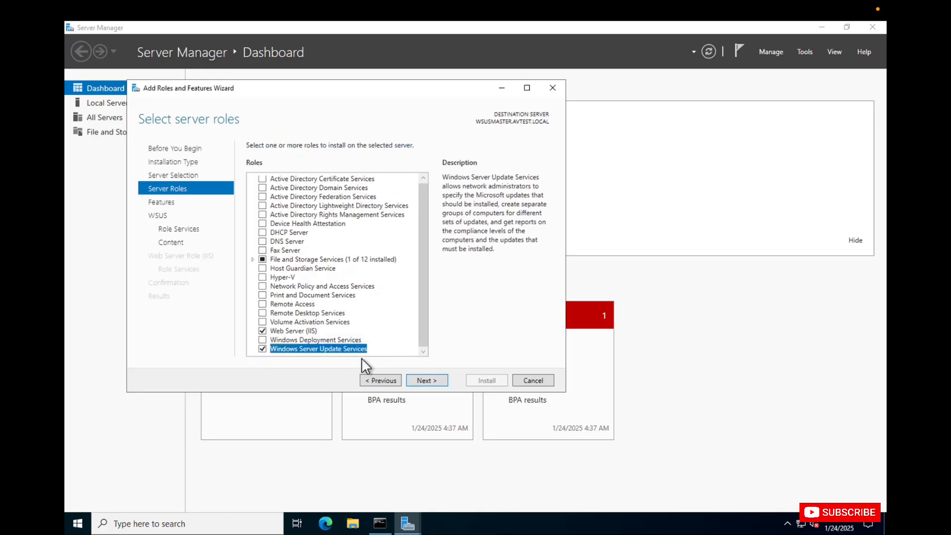
{"action": "left_click", "coordinate": [418, 379]}
{"action": "left_click", "coordinate": [419, 379]}
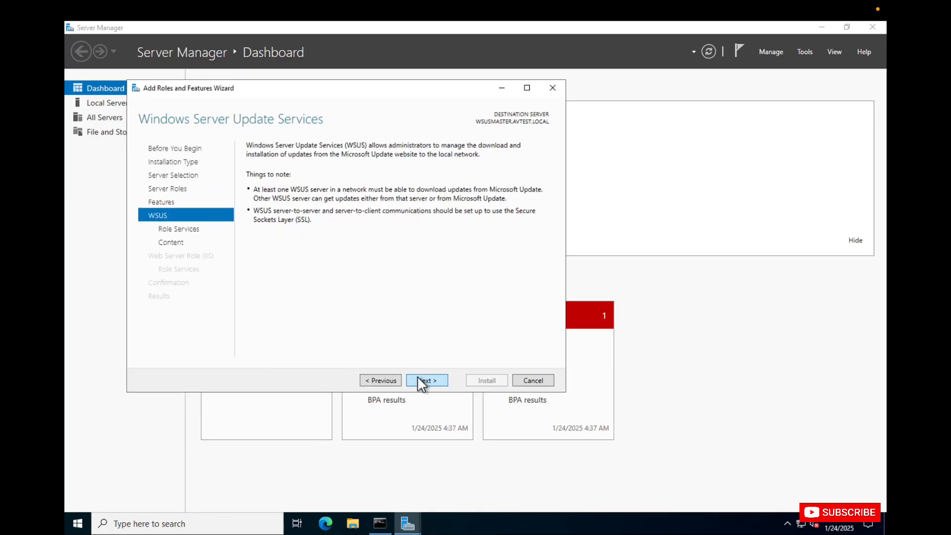
{"action": "left_click", "coordinate": [418, 380]}
{"action": "left_click", "coordinate": [419, 380]}
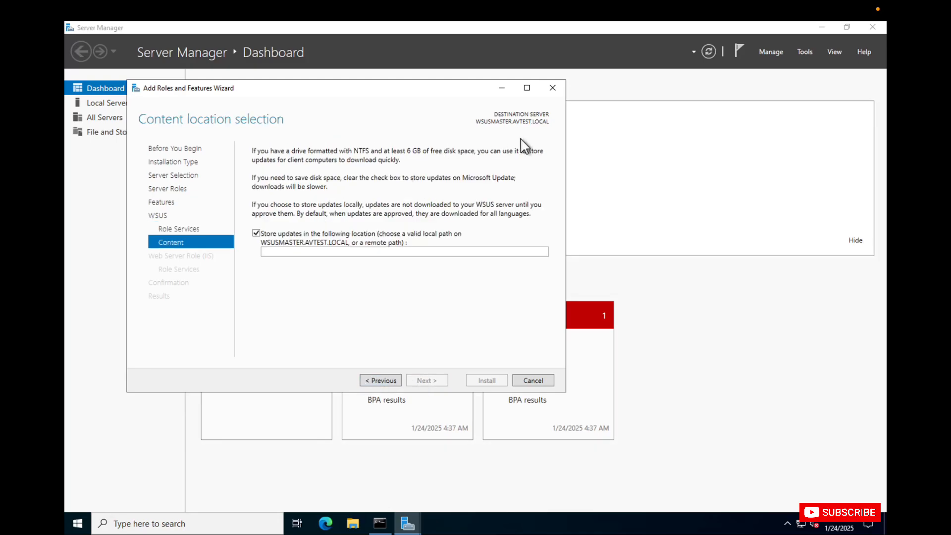
Create a folder named Updatefolder on Local Disk (C:)
{"action": "left_click", "coordinate": [353, 528]}
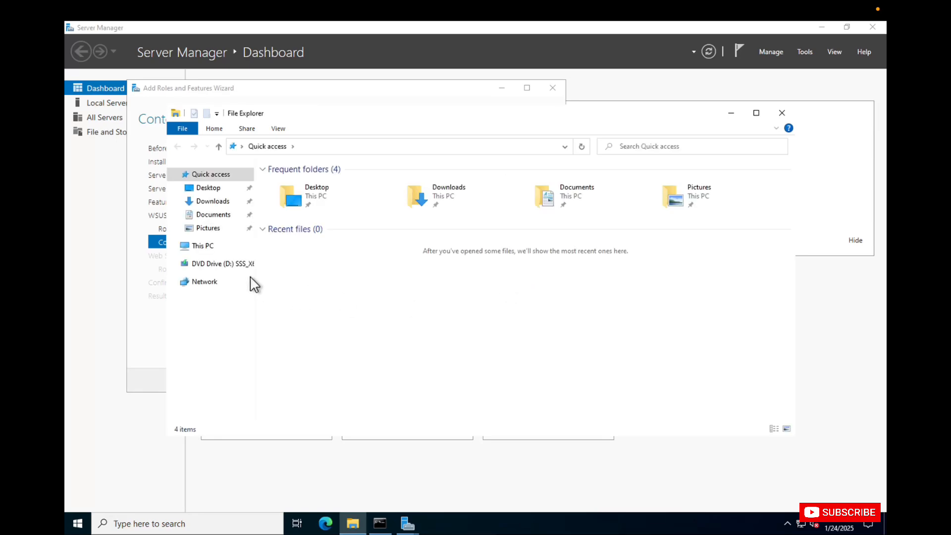
{"action": "left_click", "coordinate": [213, 248]}
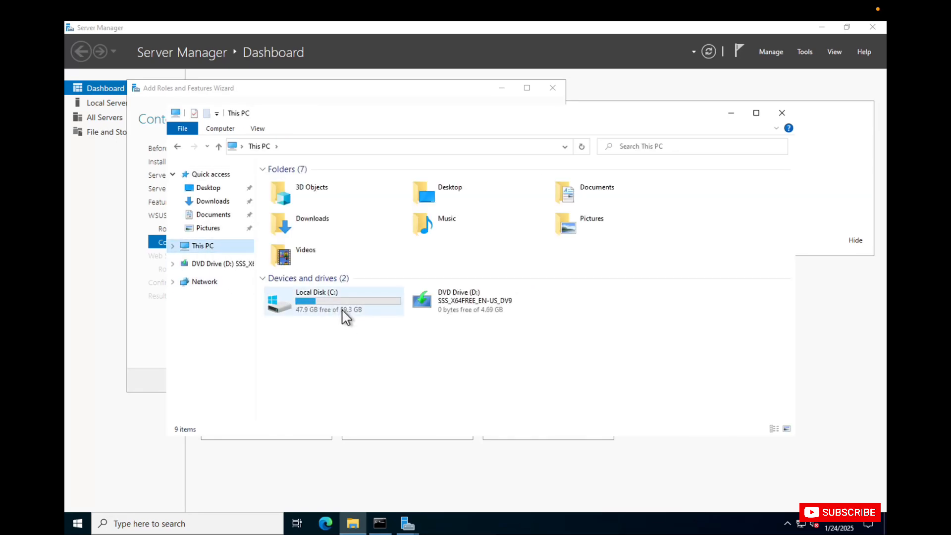
{"action": "double_click", "coordinate": [331, 309]}
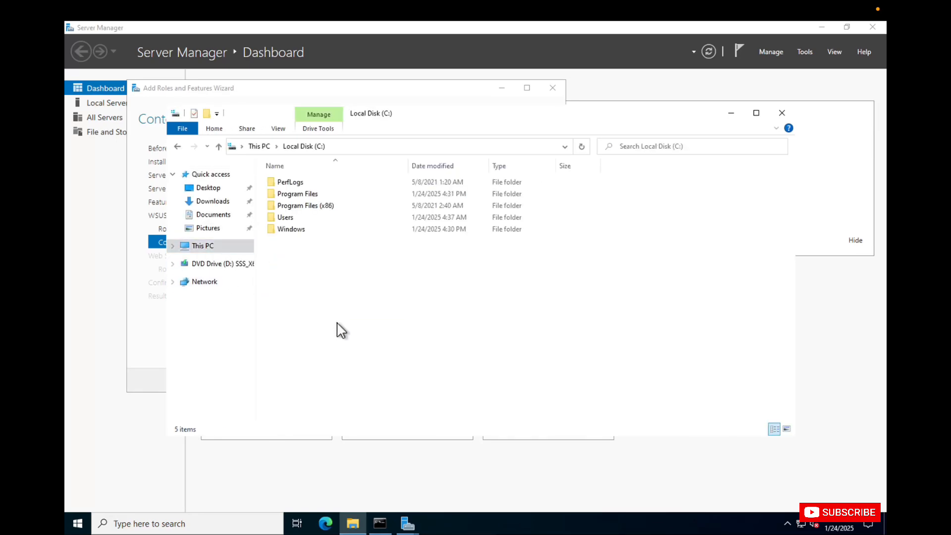
{"action": "right_click", "coordinate": [342, 329]}
{"action": "mouse_move", "coordinate": [396, 430]}
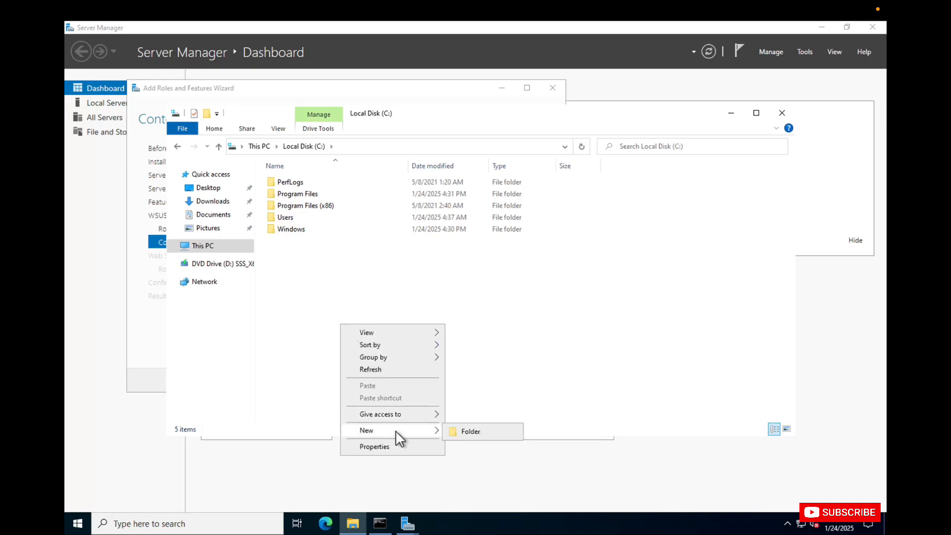
{"action": "left_click", "coordinate": [460, 431]}
{"action": "type", "text": "Update"}
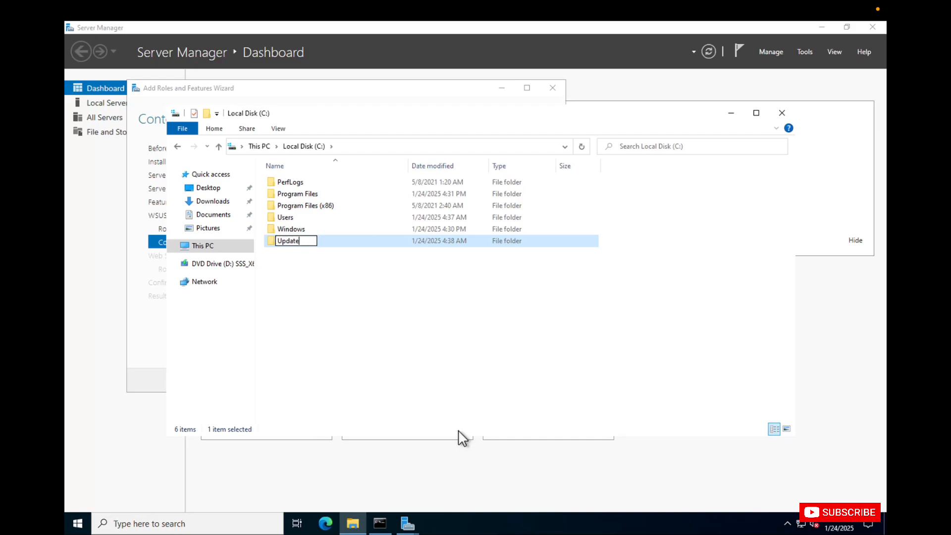
{"action": "type", "text": "folder"}
{"action": "key", "text": "Return"}
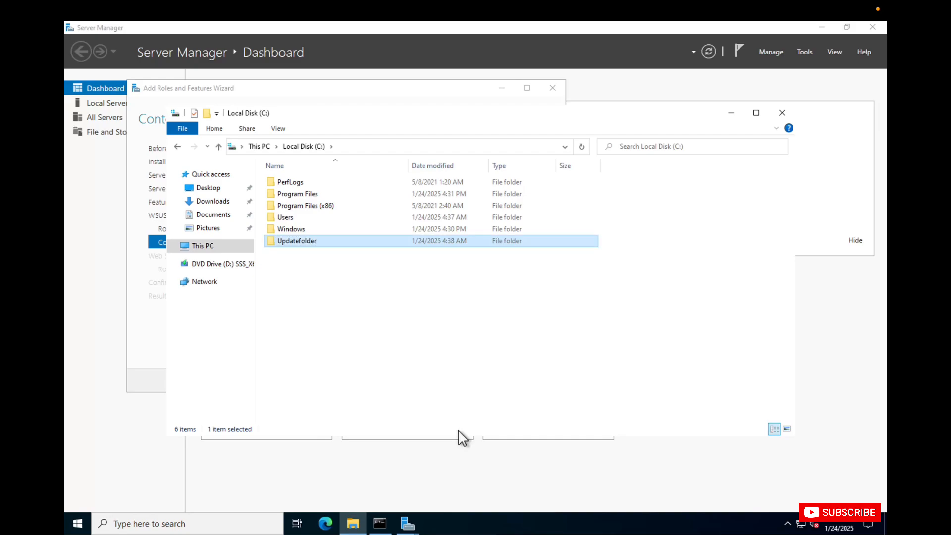
Copy the path C:\Updatefolder and set it as the storage location for WSUS updates in the wizard
{"action": "double_click", "coordinate": [331, 245]}
{"action": "left_click", "coordinate": [403, 147]}
{"action": "key", "text": "ctrl+c"}
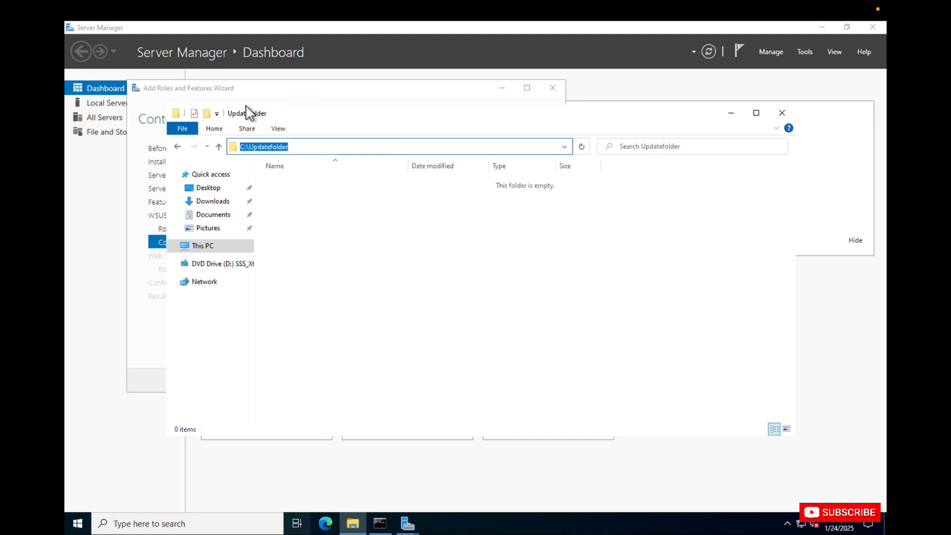
{"action": "key", "text": "super+Tab"}
{"action": "left_click", "coordinate": [202, 283]}
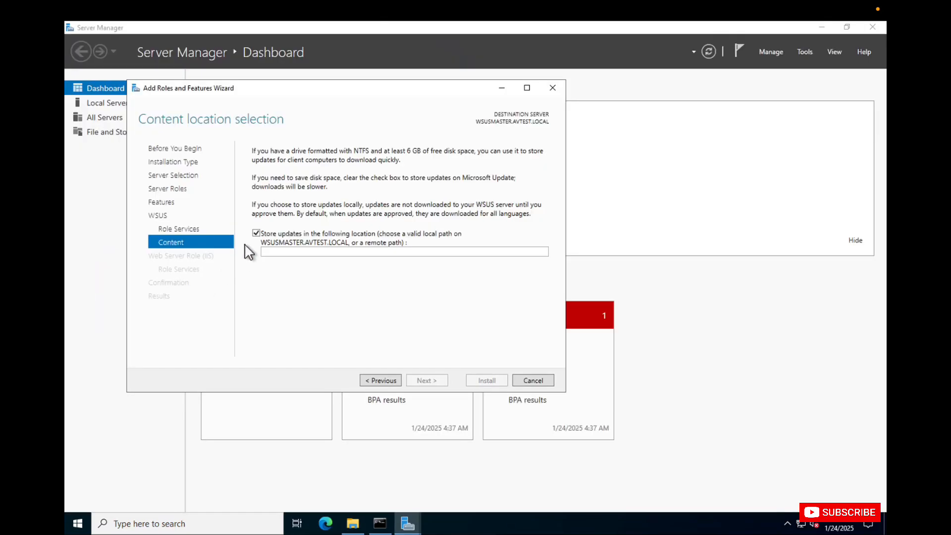
{"action": "left_click", "coordinate": [322, 252]}
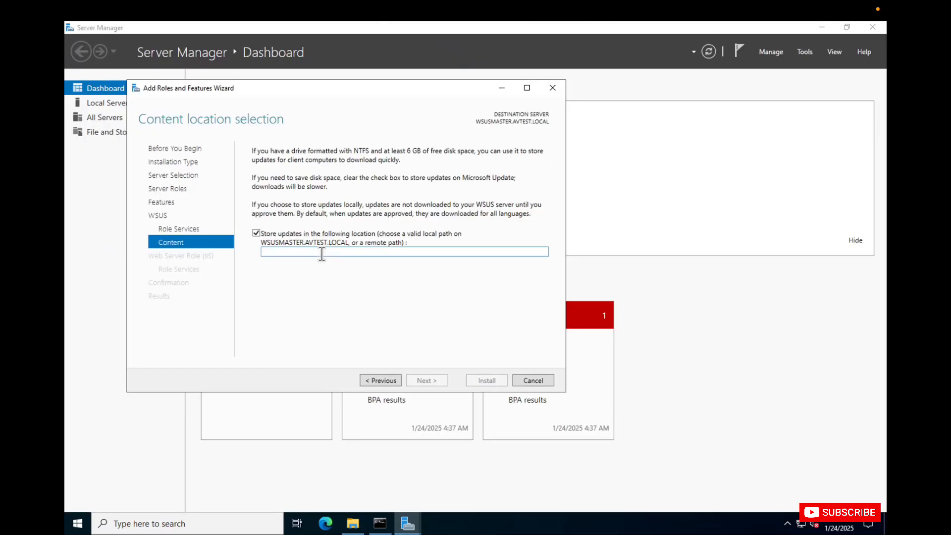
{"action": "key", "text": "ctrl+v"}
{"action": "left_click", "coordinate": [426, 380]}
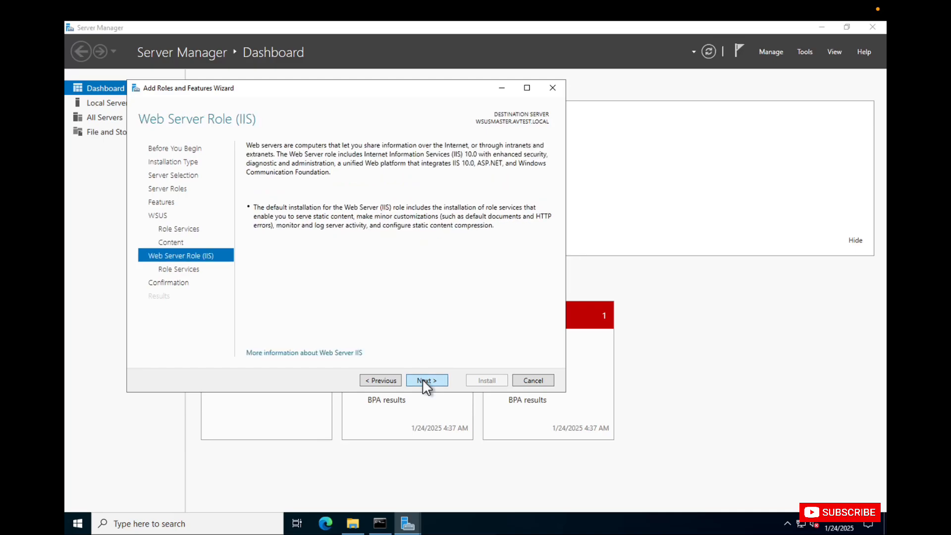
Accept the default Web Server (IIS) role services and start the installation
{"action": "left_click", "coordinate": [424, 380]}
{"action": "left_click", "coordinate": [424, 380]}
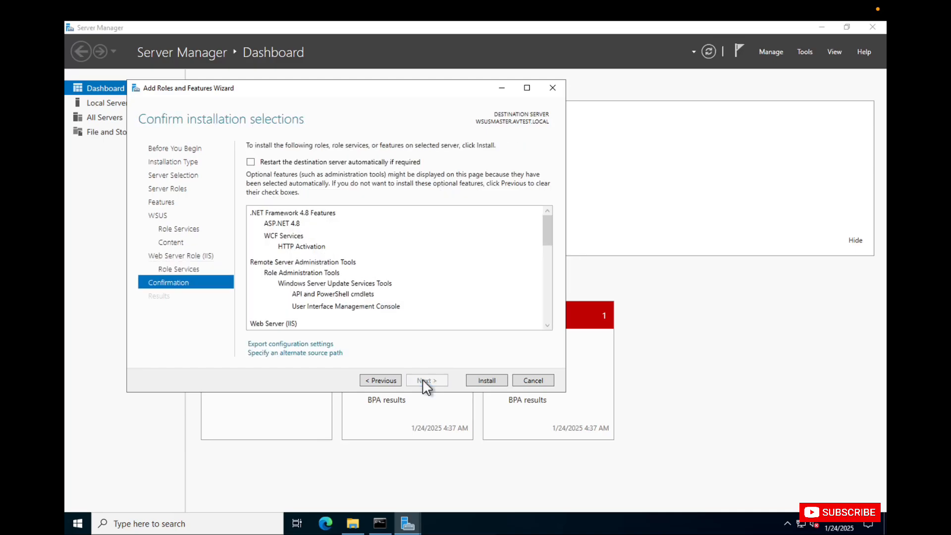
{"action": "left_click", "coordinate": [478, 380]}
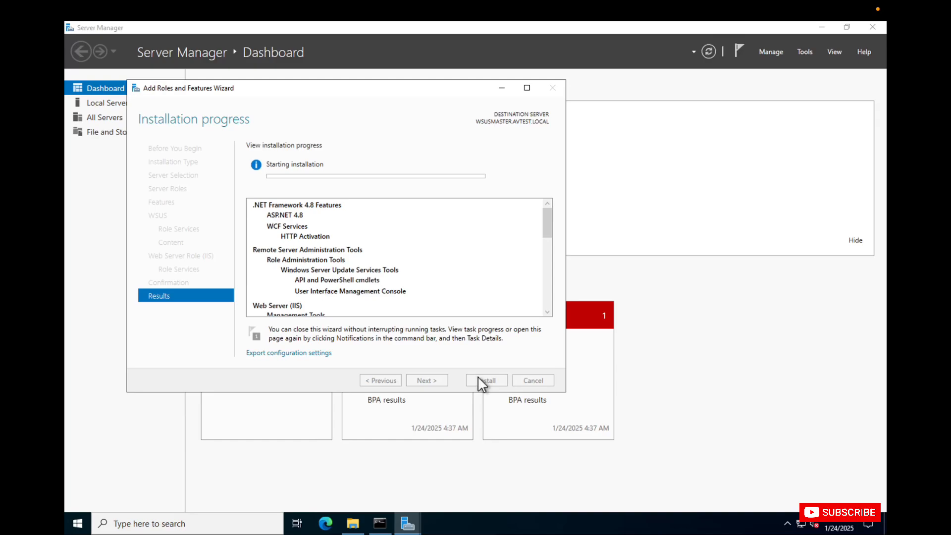
Take the 192.168.1.8 remote session out of full screen
{"action": "mouse_move", "coordinate": [216, 11]}
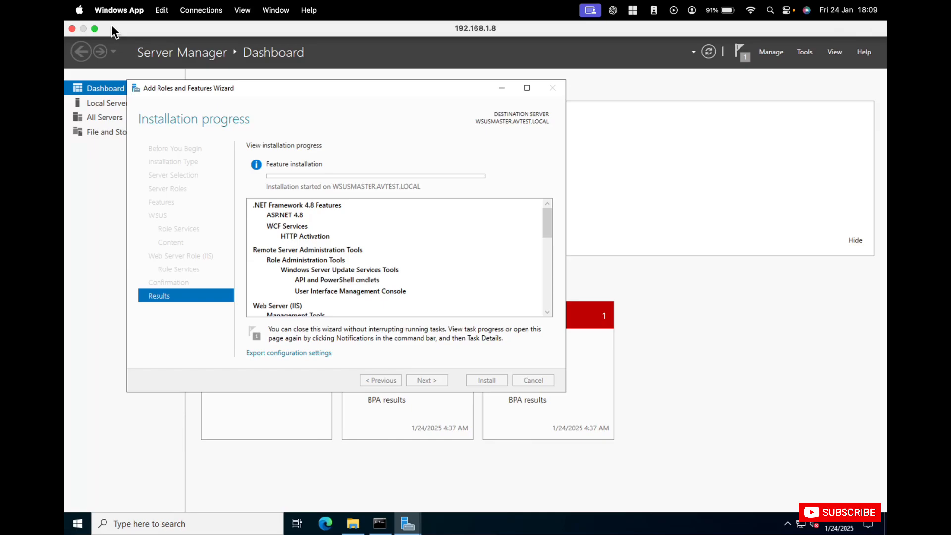
{"action": "left_click", "coordinate": [94, 28]}
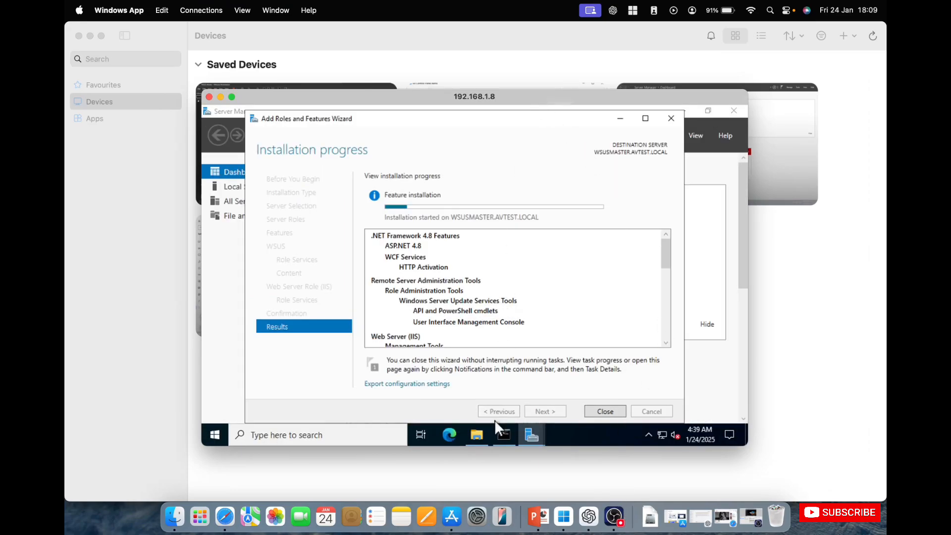
Close the finished Add Roles and Features Wizard, along with the Server Manager and command prompt windows
{"action": "mouse_move", "coordinate": [507, 432]}
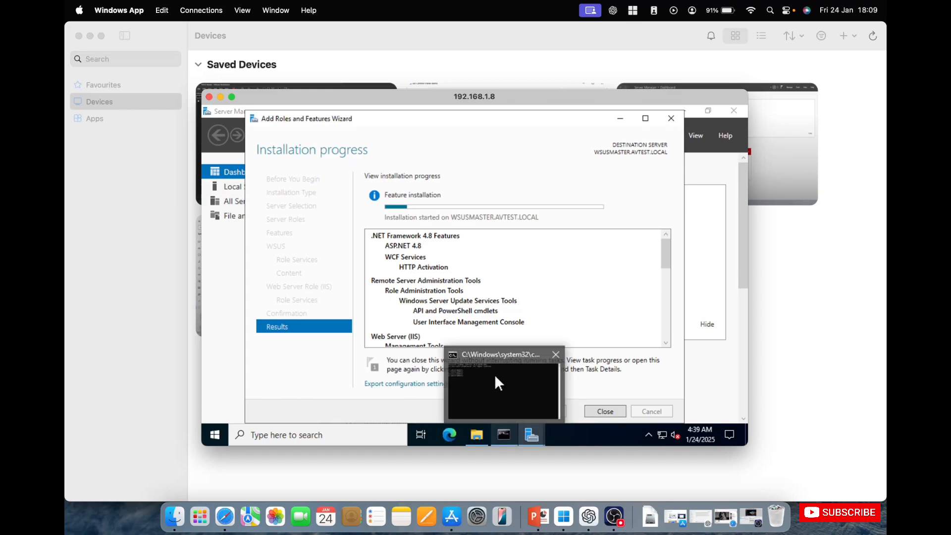
{"action": "mouse_move", "coordinate": [495, 374]}
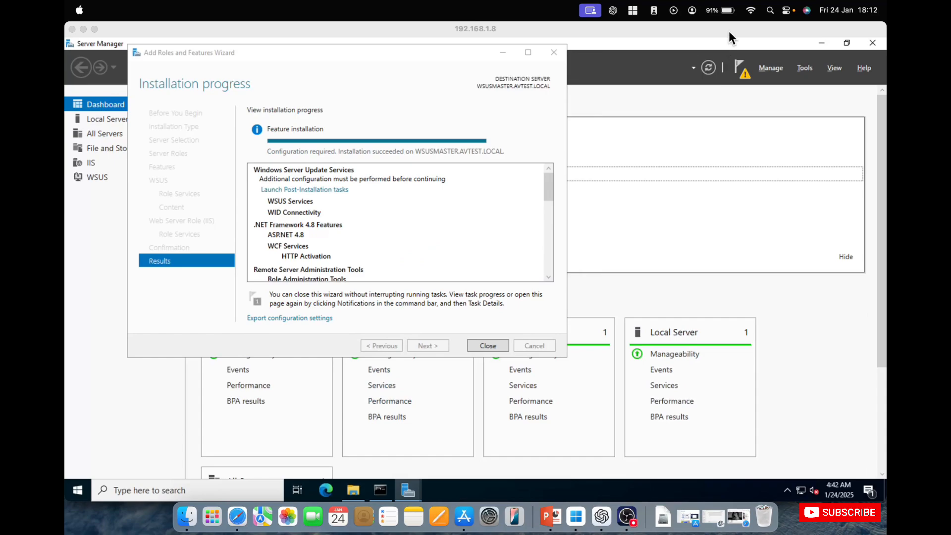
{"action": "left_click", "coordinate": [729, 31]}
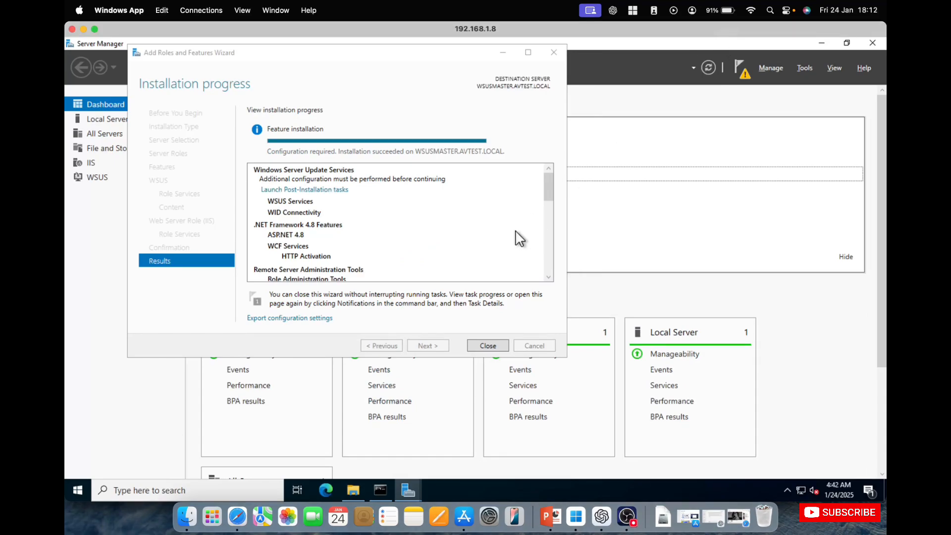
{"action": "left_click", "coordinate": [489, 346]}
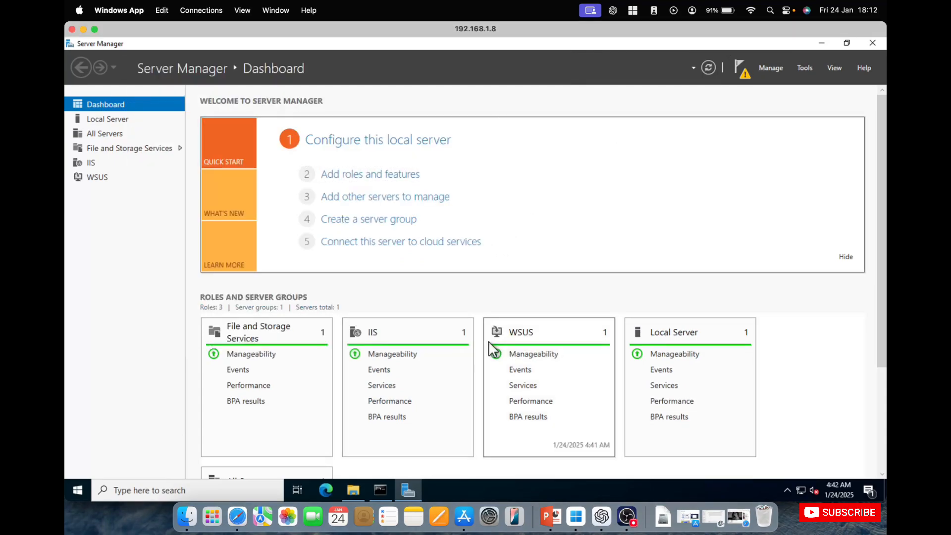
{"action": "left_click", "coordinate": [872, 43]}
{"action": "left_click", "coordinate": [596, 46]}
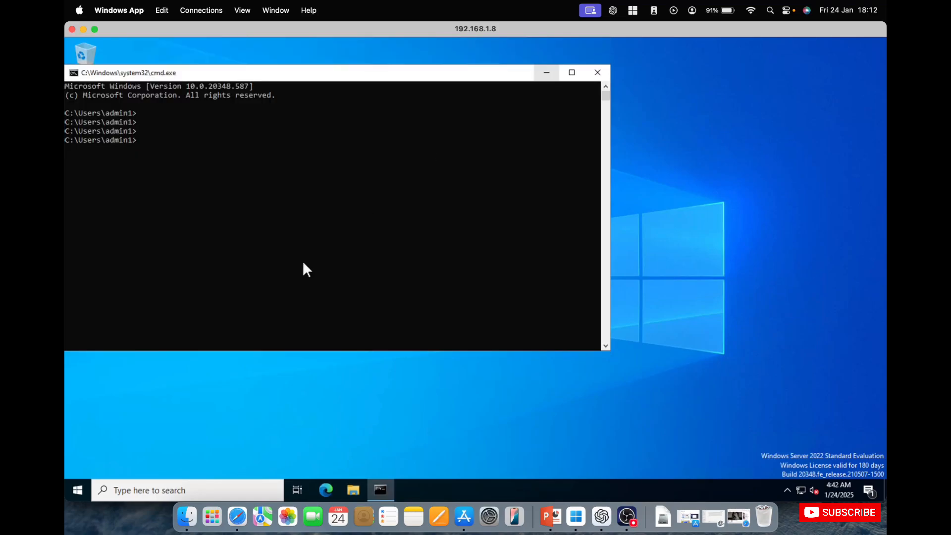
{"action": "left_click", "coordinate": [597, 72]}
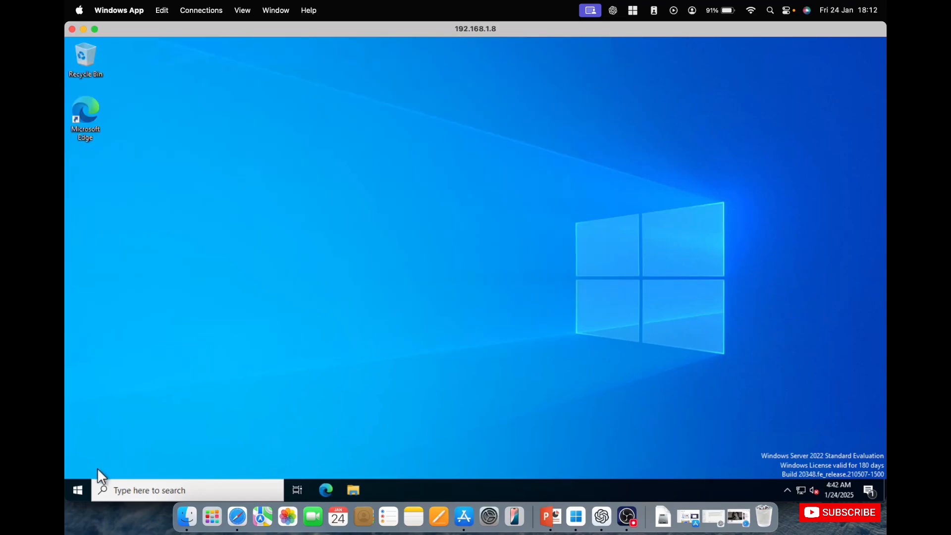
Open Control Panel on the server and show its items as small icons
{"action": "left_click", "coordinate": [70, 492]}
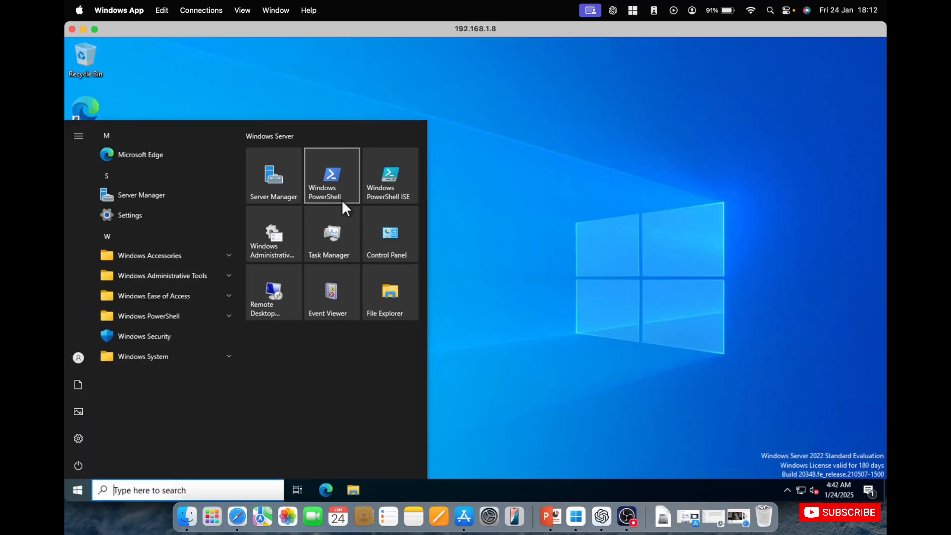
{"action": "left_click", "coordinate": [389, 240]}
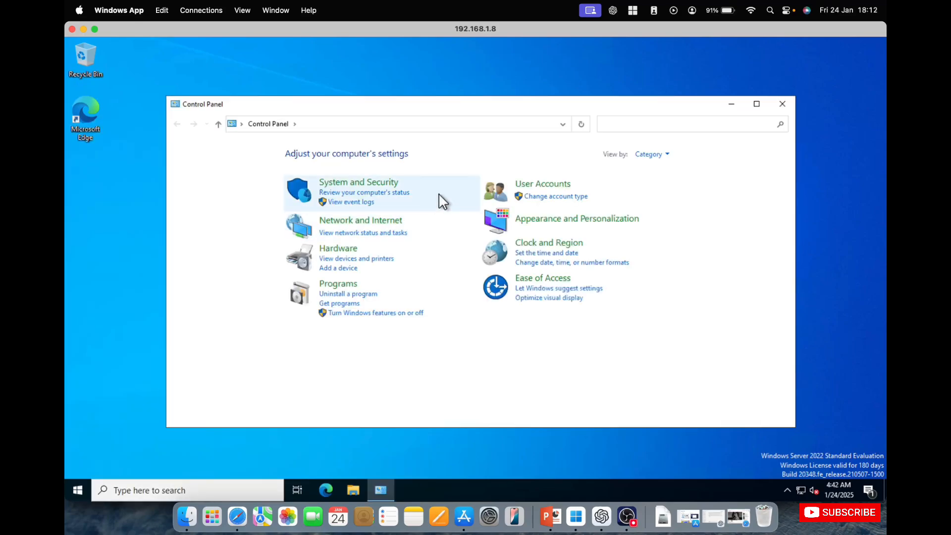
{"action": "left_click", "coordinate": [657, 155]}
{"action": "left_click", "coordinate": [646, 195]}
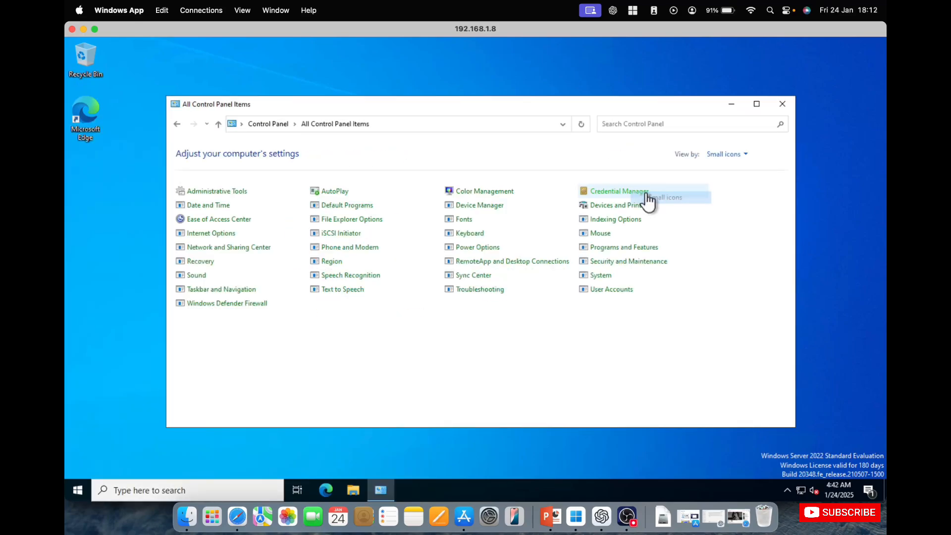
Launch Windows Server Update Services from Administrative Tools, allow the elevation request and minimize the Administrative Tools window
{"action": "left_click", "coordinate": [223, 192]}
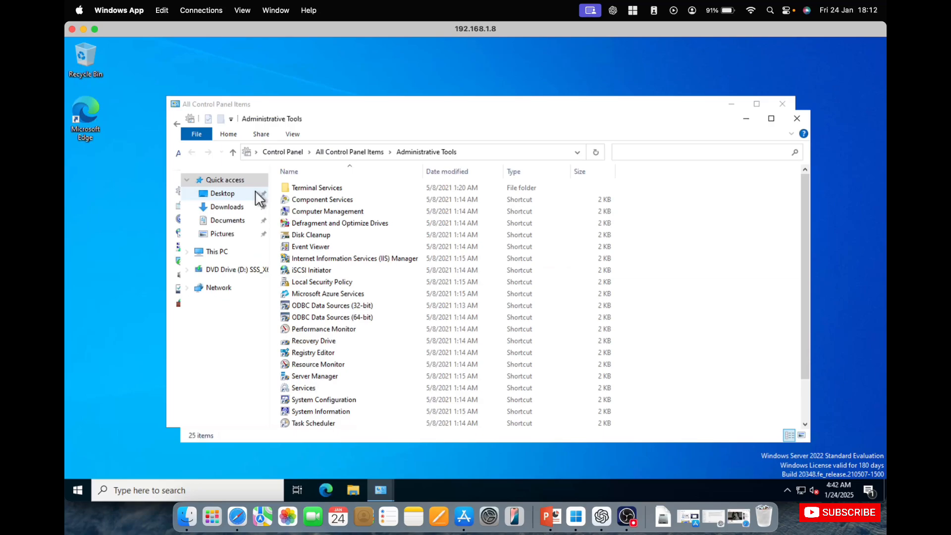
{"action": "scroll", "coordinate": [365, 366], "scroll_direction": "down", "scroll_amount": 2}
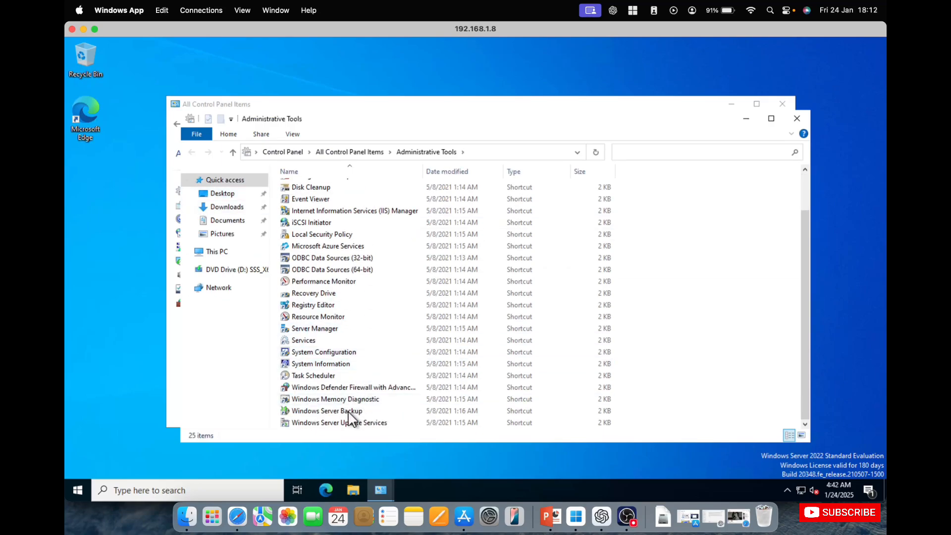
{"action": "double_click", "coordinate": [340, 422]}
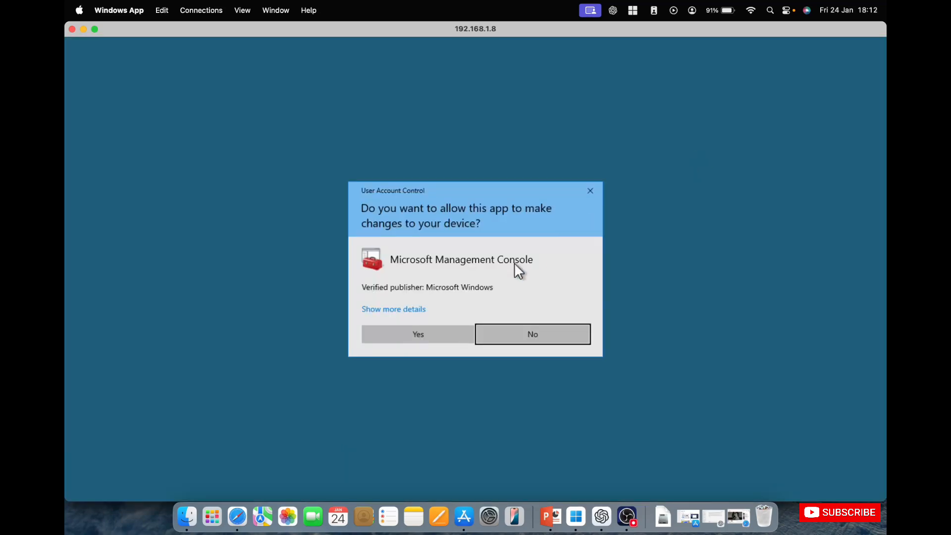
{"action": "left_click", "coordinate": [434, 333]}
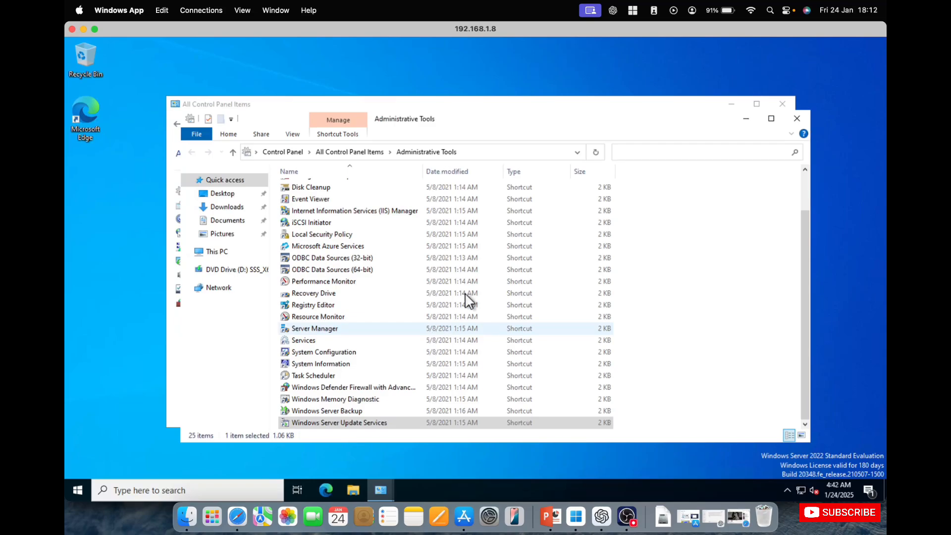
{"action": "left_click", "coordinate": [747, 119]}
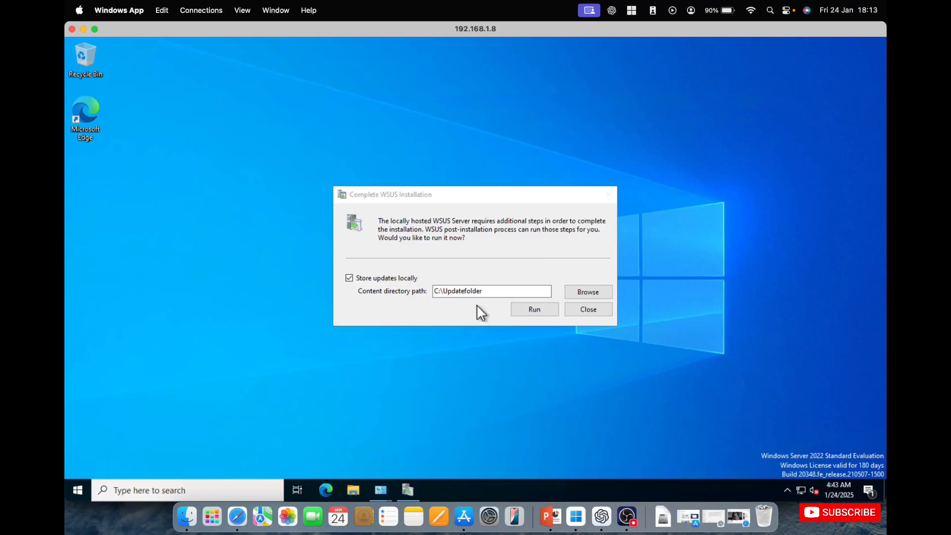
Run the WSUS post-installation with updates stored locally in C:\Updatefolder, and accept joining the Microsoft Update Improvement Program
{"action": "left_click", "coordinate": [524, 310]}
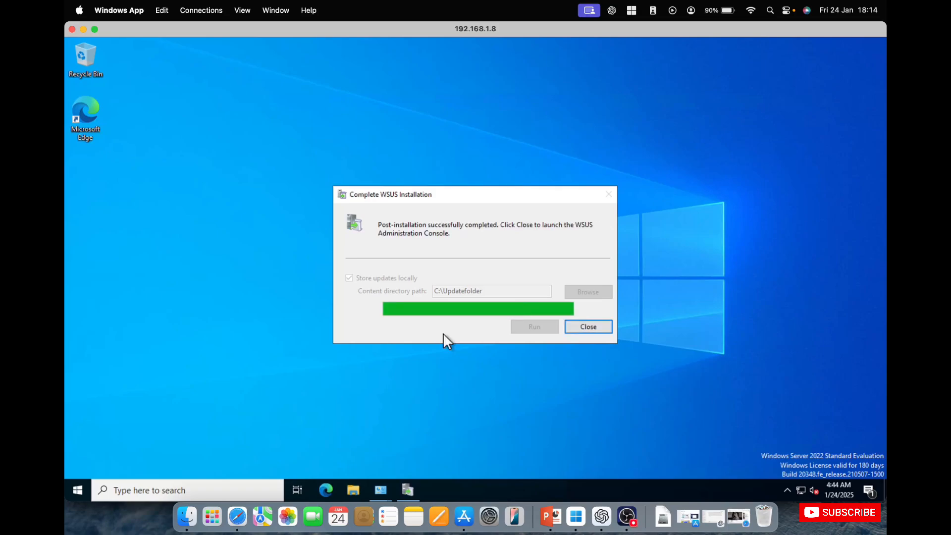
{"action": "left_click", "coordinate": [585, 329]}
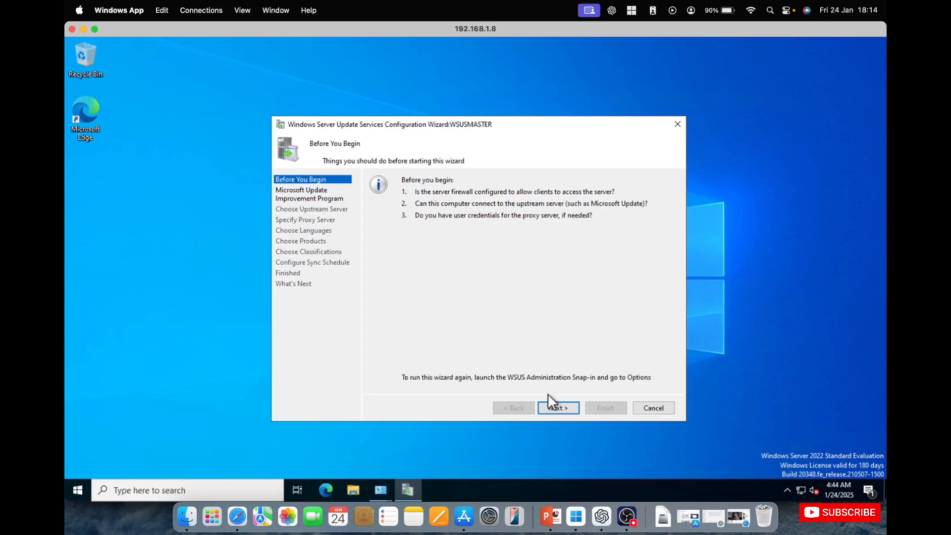
{"action": "left_click", "coordinate": [558, 409]}
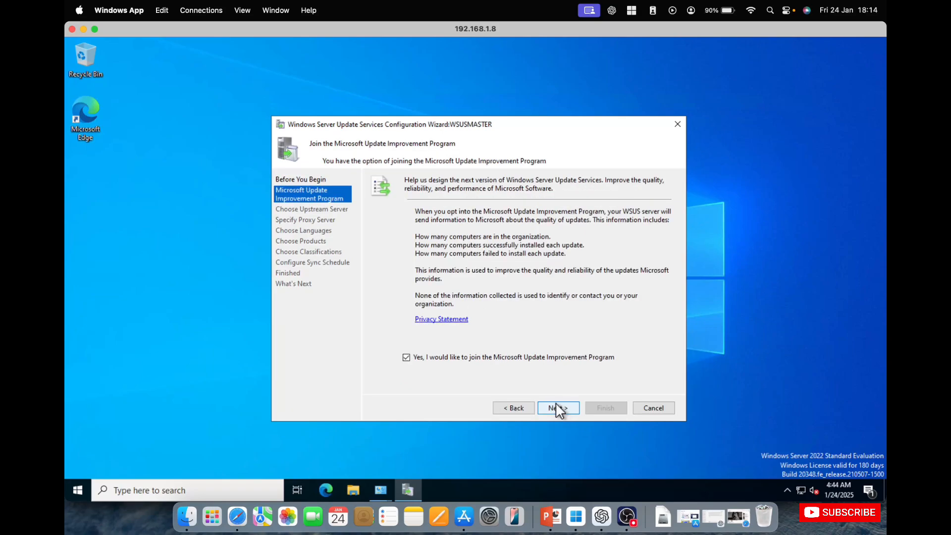
{"action": "left_click", "coordinate": [558, 408]}
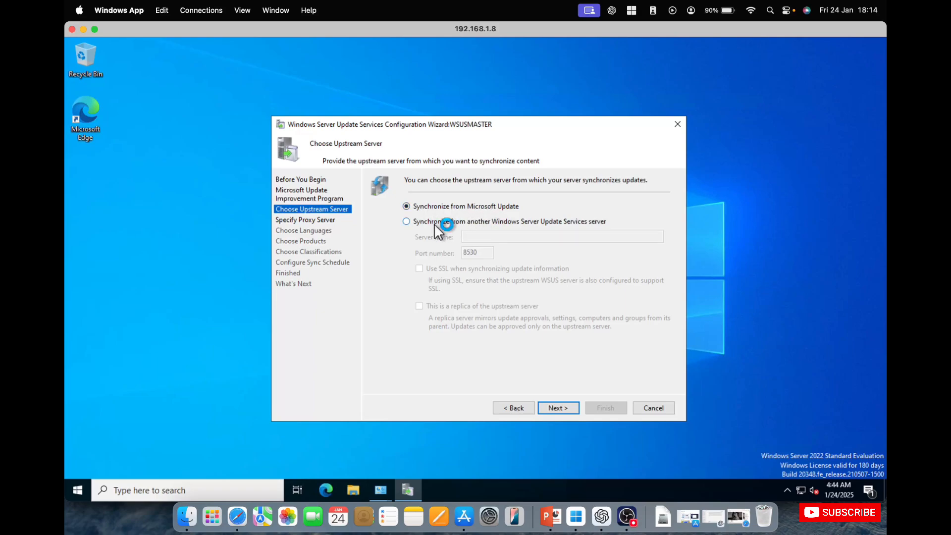
{"action": "left_click", "coordinate": [409, 222]}
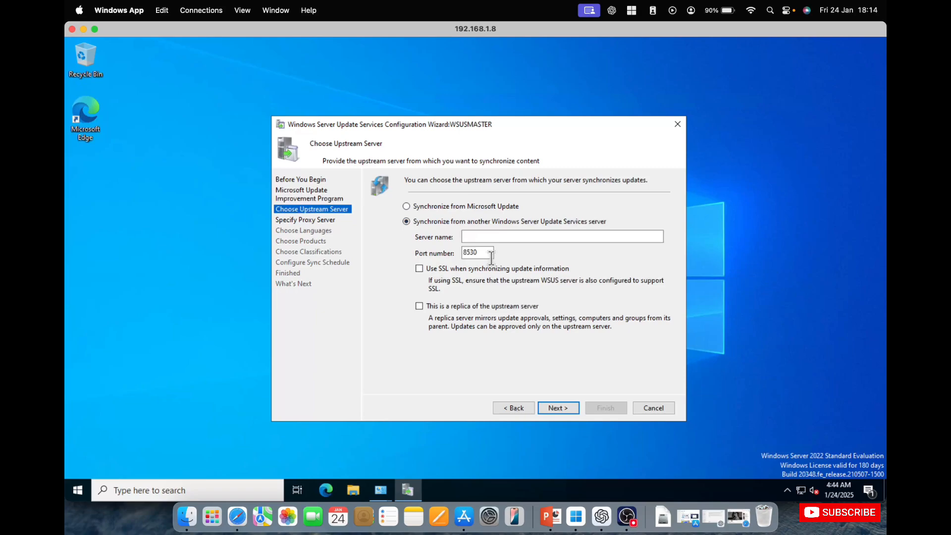
{"action": "left_click", "coordinate": [519, 238]}
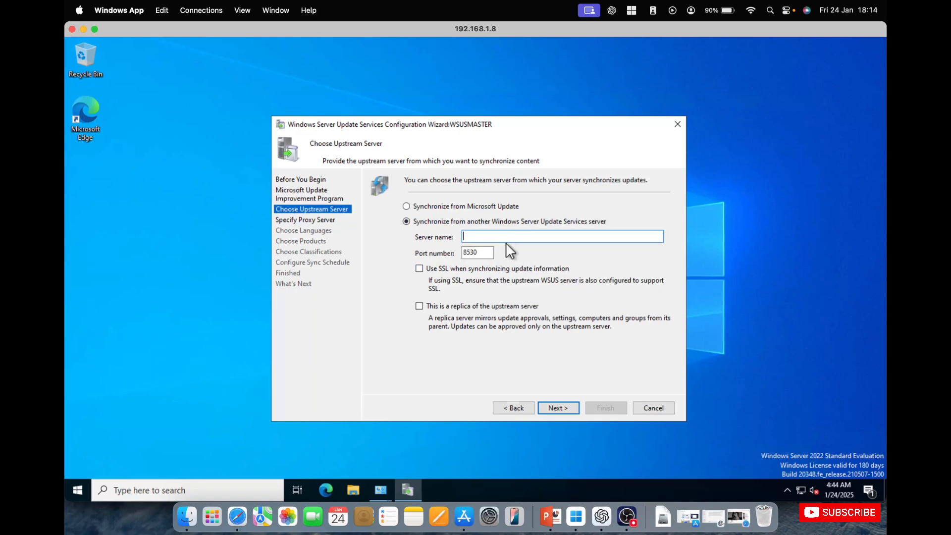
{"action": "left_click", "coordinate": [487, 253]}
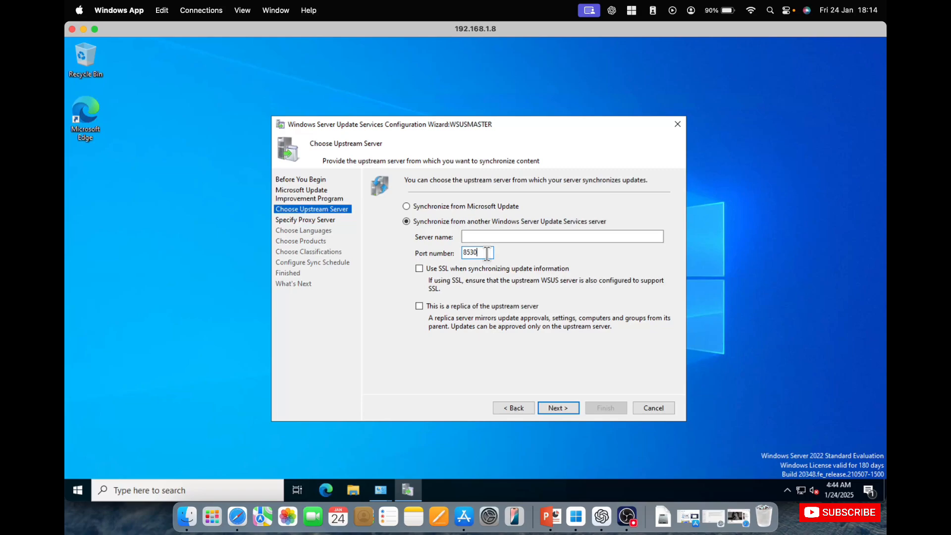
{"action": "left_click", "coordinate": [441, 208]}
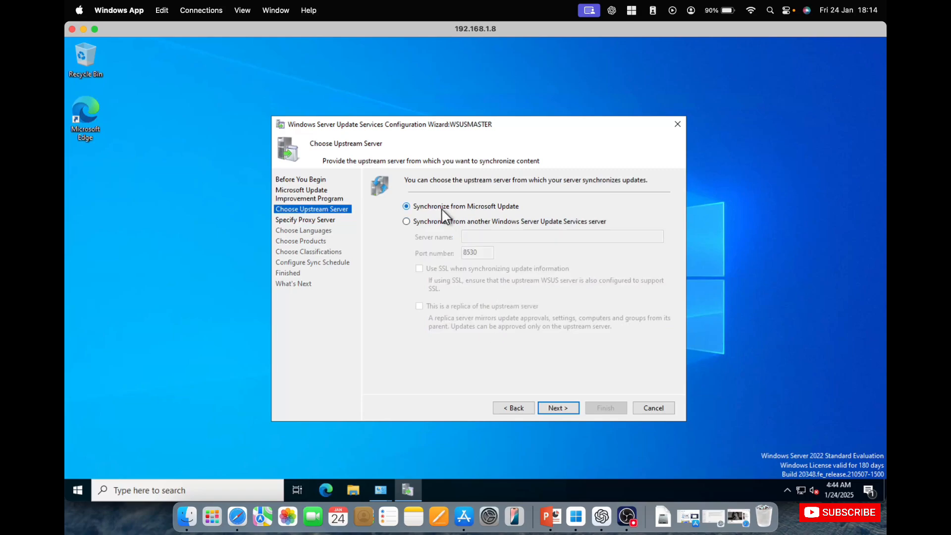
Accept Microsoft Update as the synchronization source, leave the proxy server disabled and start connecting to the upstream server
{"action": "left_click", "coordinate": [562, 408]}
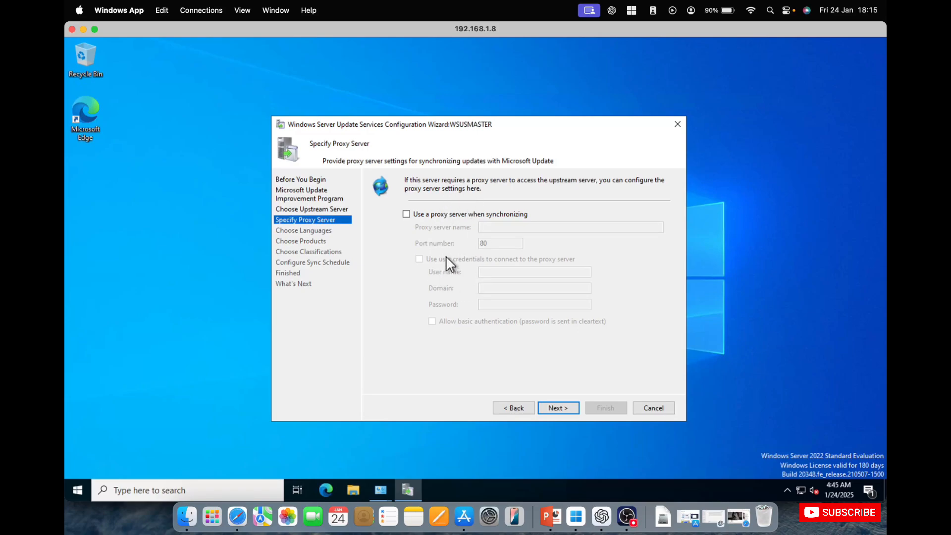
{"action": "left_click", "coordinate": [436, 215]}
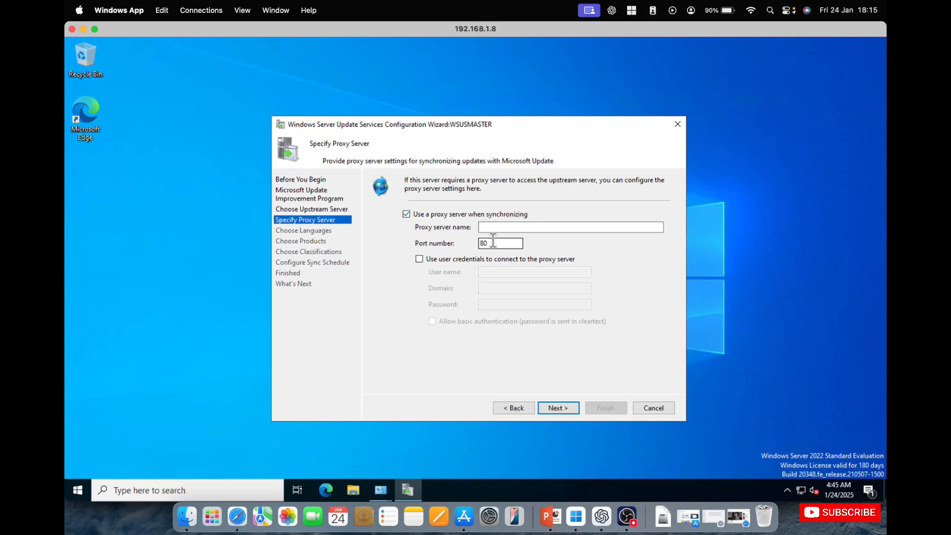
{"action": "left_click", "coordinate": [427, 214]}
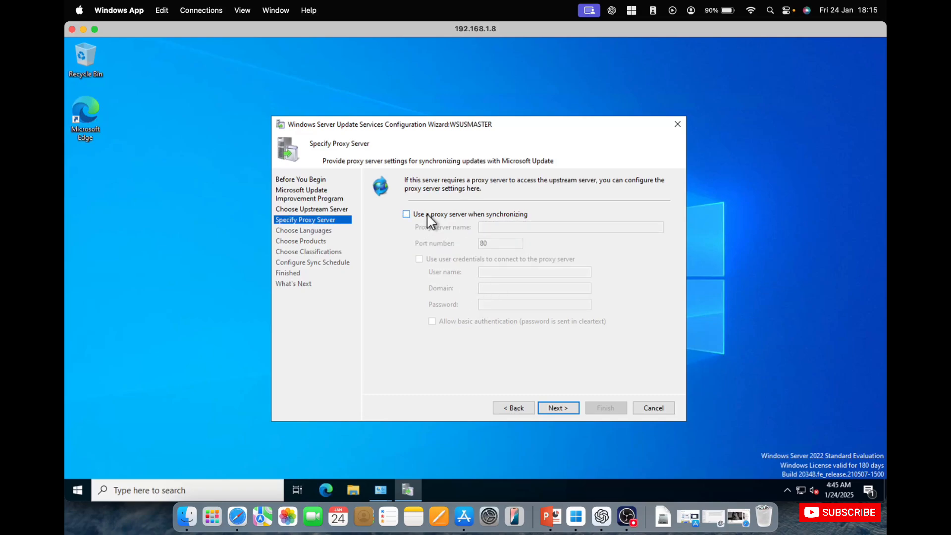
{"action": "left_click", "coordinate": [554, 403]}
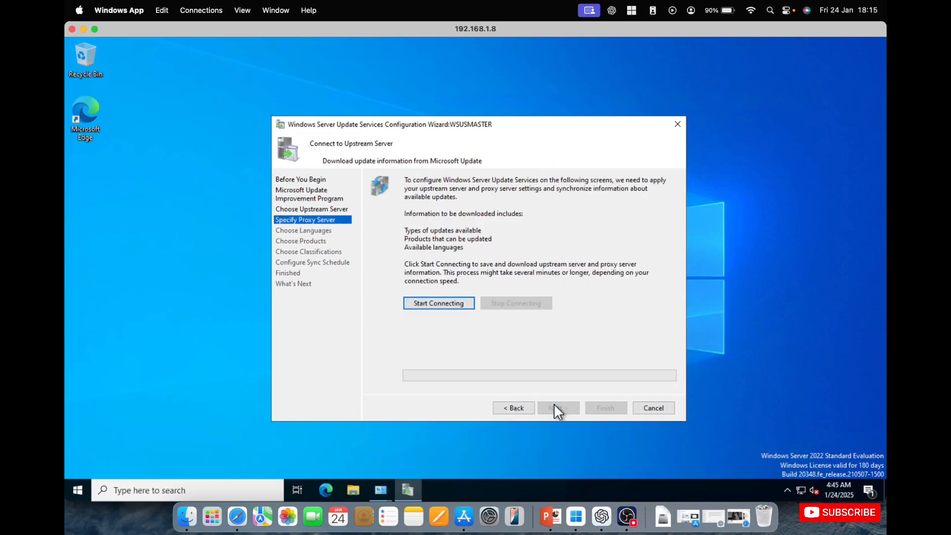
{"action": "left_click", "coordinate": [437, 304]}
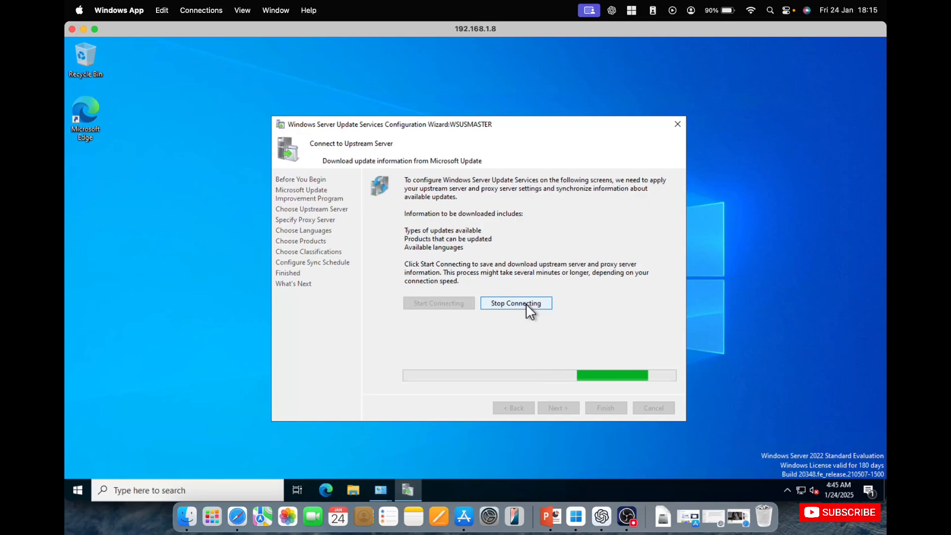
Close the configuration wizard and expand the Updates node under WSUSMASTER in the maximized Update Services console
{"action": "left_click", "coordinate": [678, 121]}
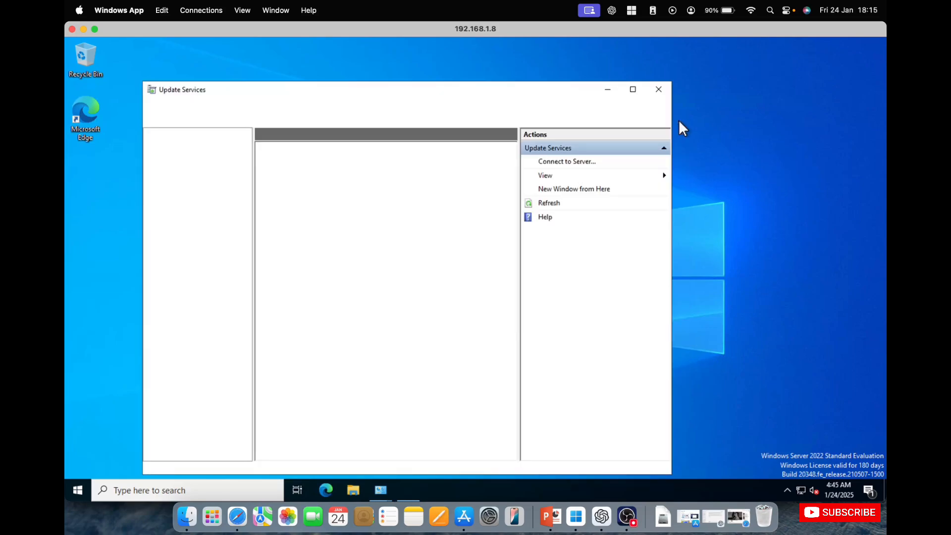
{"action": "double_click", "coordinate": [489, 91]}
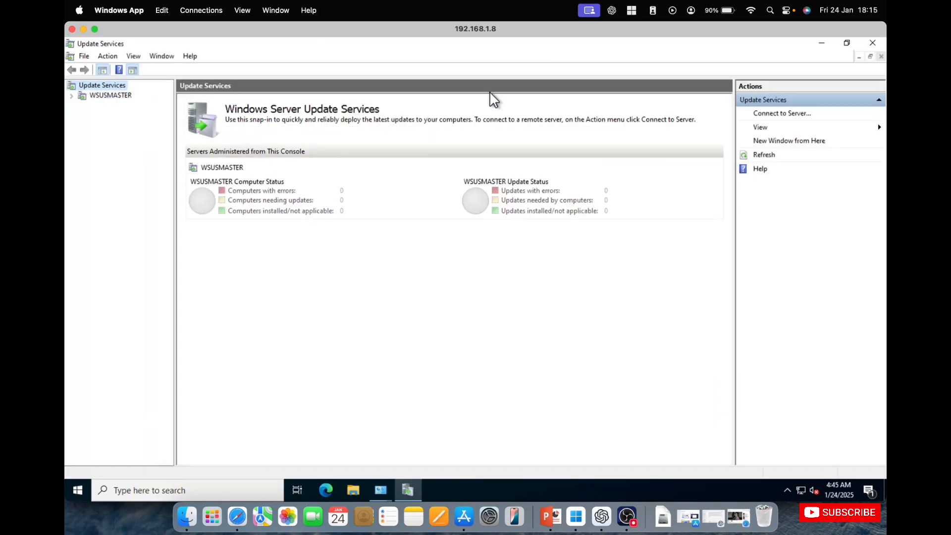
{"action": "left_click", "coordinate": [71, 96]}
{"action": "left_click", "coordinate": [82, 106]}
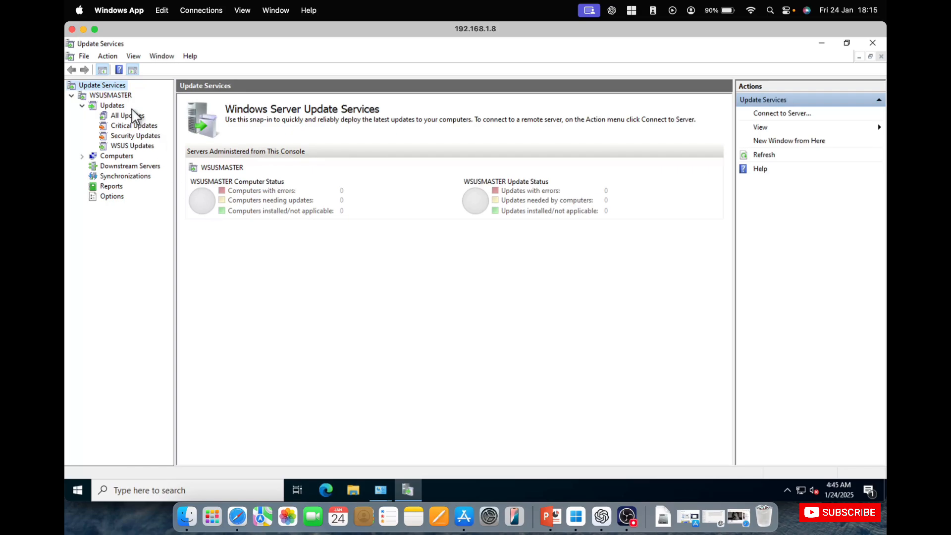
Open the Critical Updates view under Updates and set its Approval filter to Any Except Declined
{"action": "left_click", "coordinate": [125, 96]}
{"action": "left_click", "coordinate": [120, 106]}
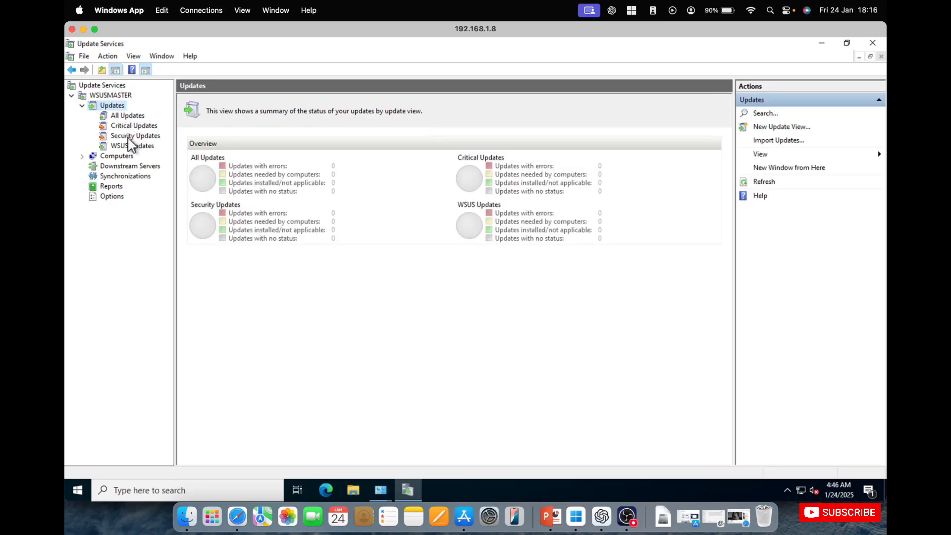
{"action": "left_click", "coordinate": [130, 125]}
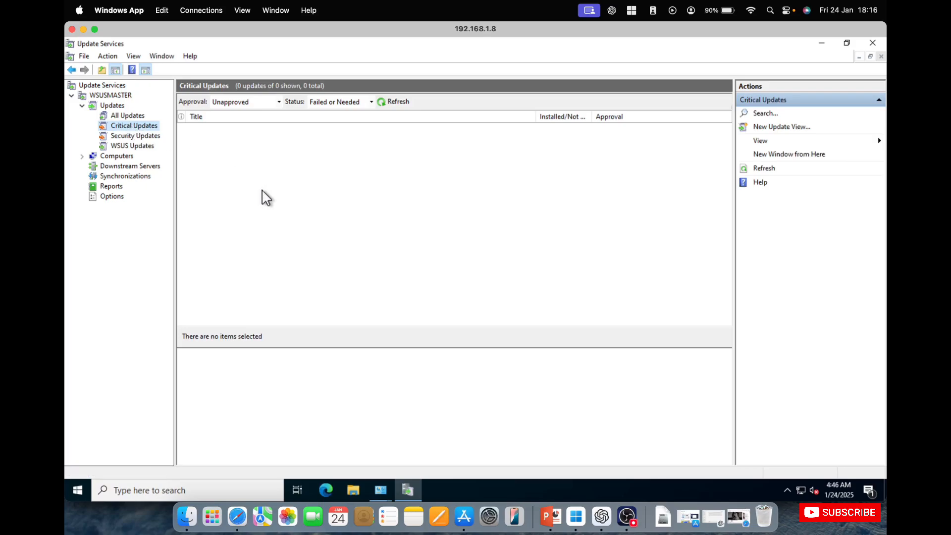
{"action": "left_click", "coordinate": [277, 102]}
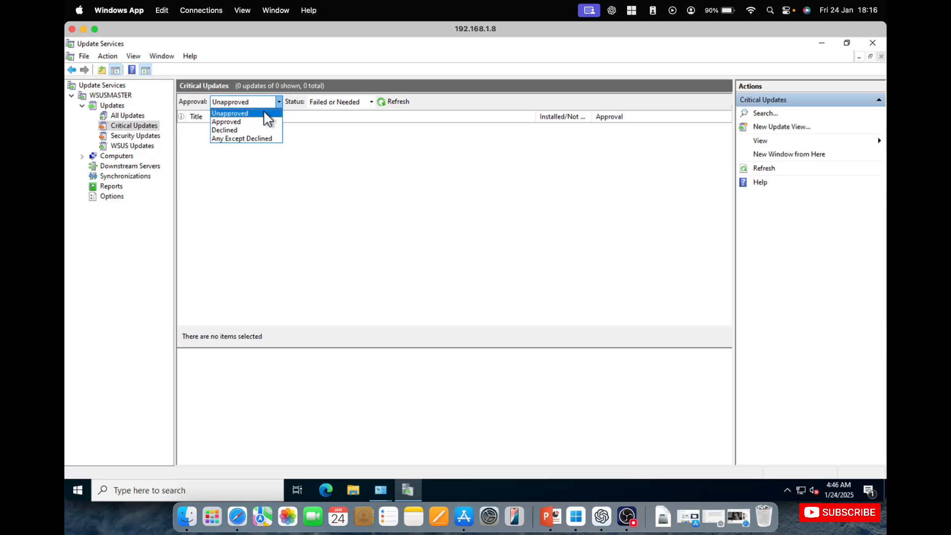
{"action": "left_click", "coordinate": [247, 138]}
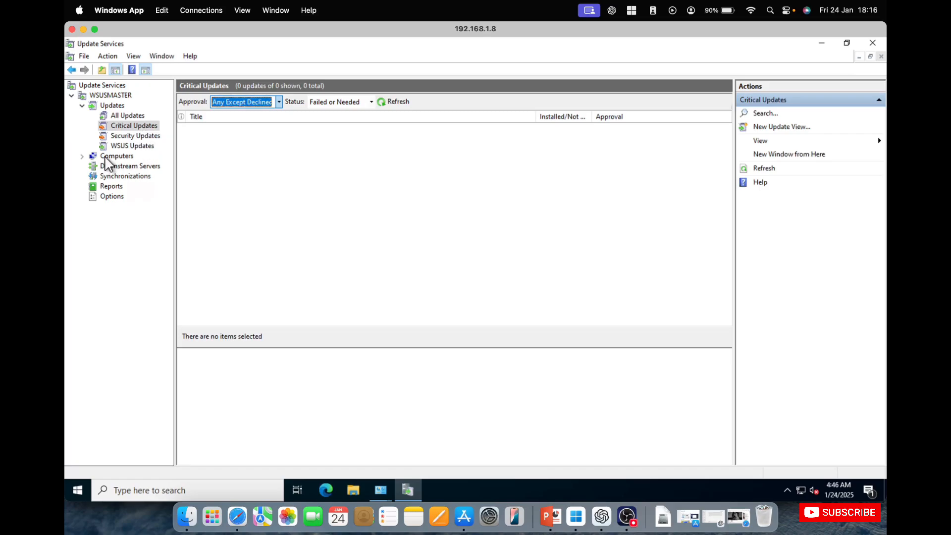
View the WSUSMASTER server overview and expand its Computers node
{"action": "left_click", "coordinate": [121, 86]}
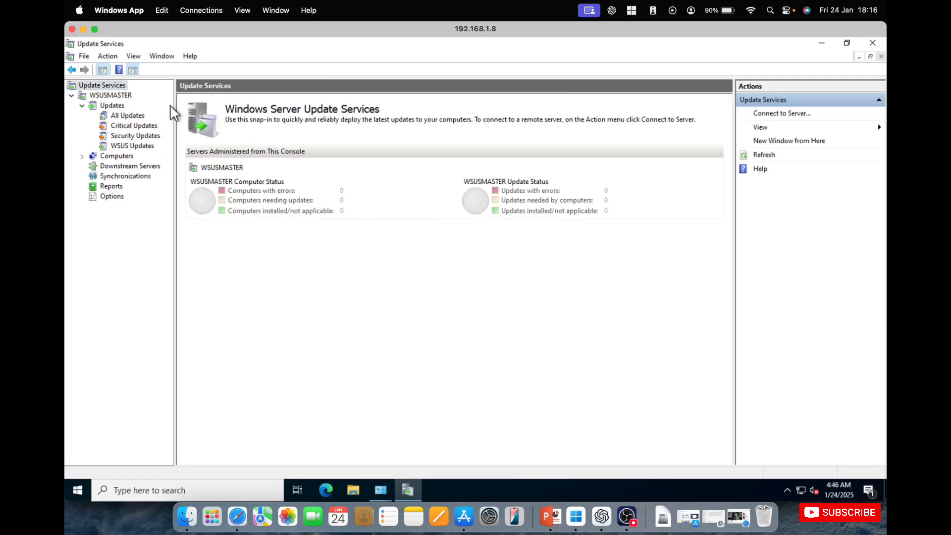
{"action": "left_click", "coordinate": [109, 95]}
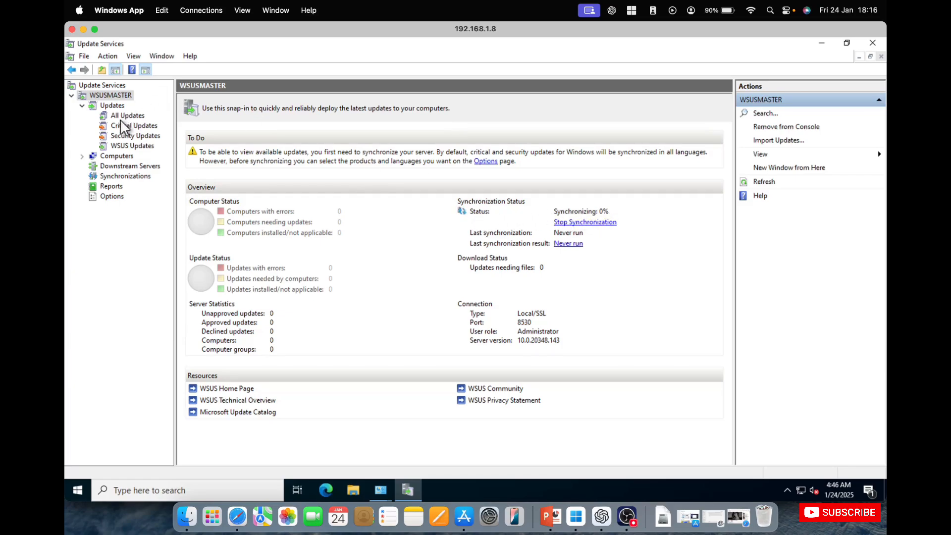
{"action": "left_click", "coordinate": [84, 155]}
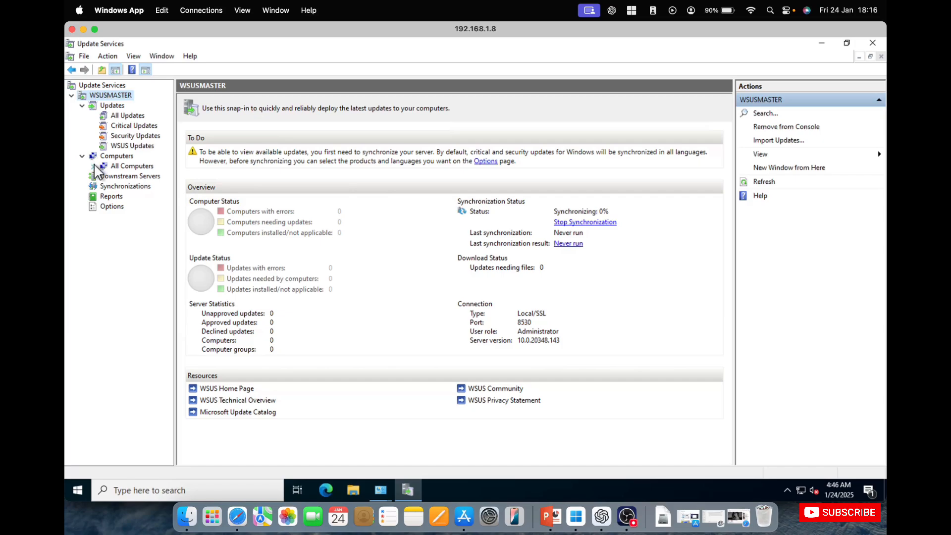
Expand All Computers under the Computers node and view its Unassigned Computers group
{"action": "left_click", "coordinate": [92, 166]}
{"action": "left_click", "coordinate": [131, 176]}
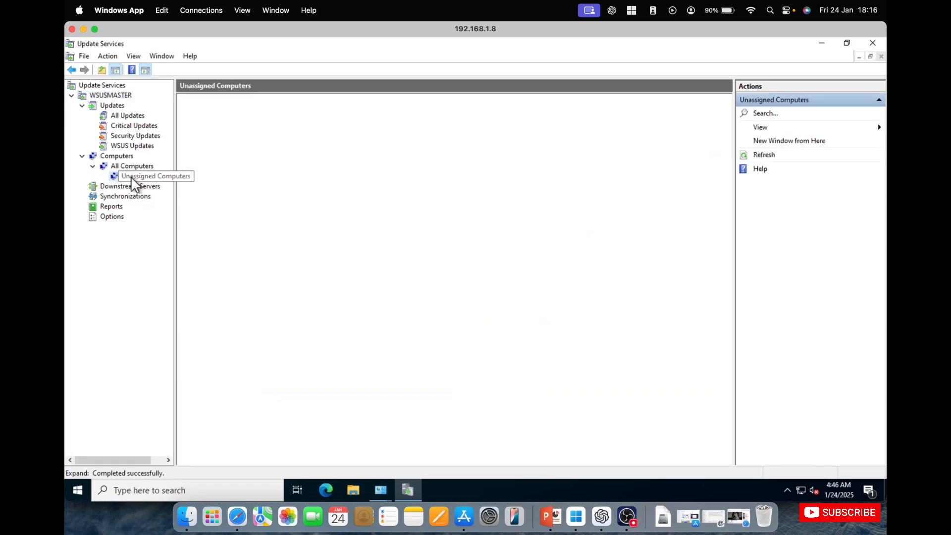
{"action": "left_click", "coordinate": [140, 166]}
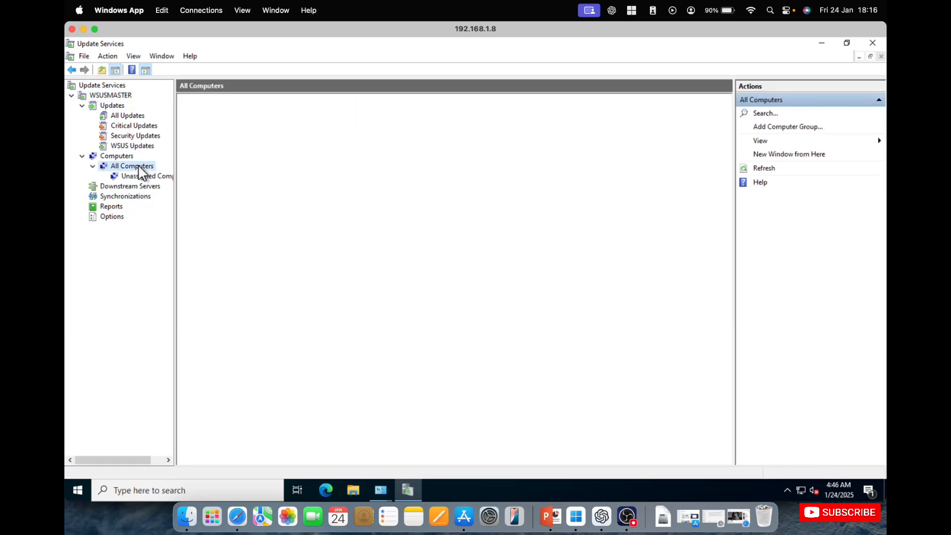
{"action": "right_click", "coordinate": [140, 166]}
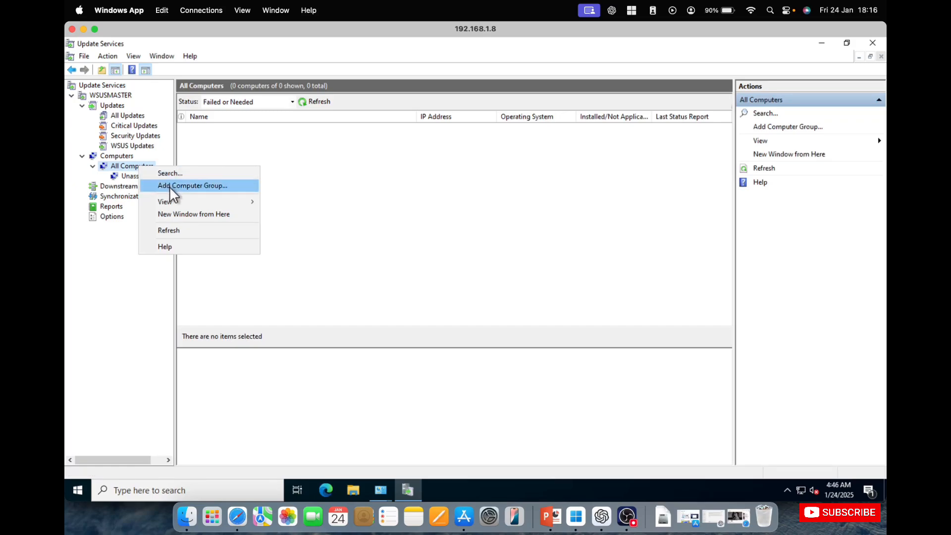
{"action": "left_click", "coordinate": [130, 177]}
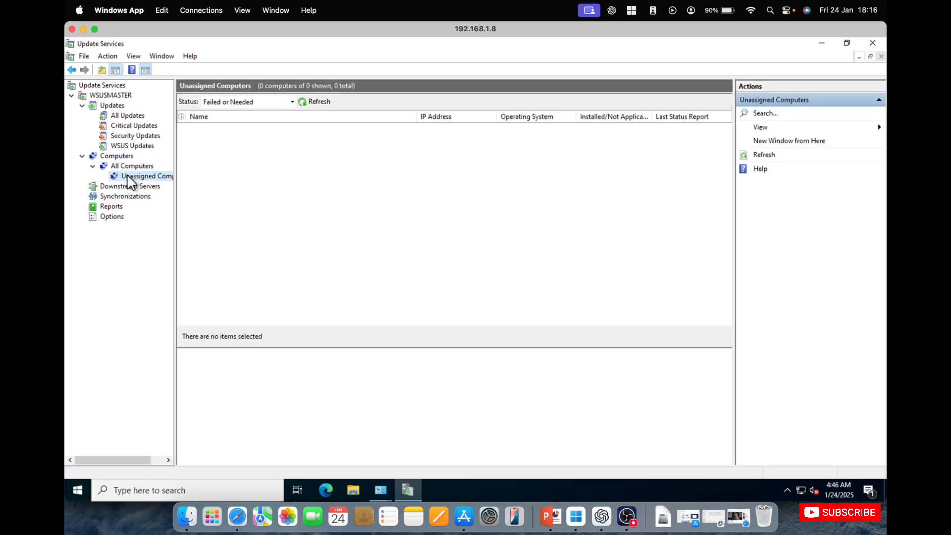
{"action": "left_click", "coordinate": [137, 167]}
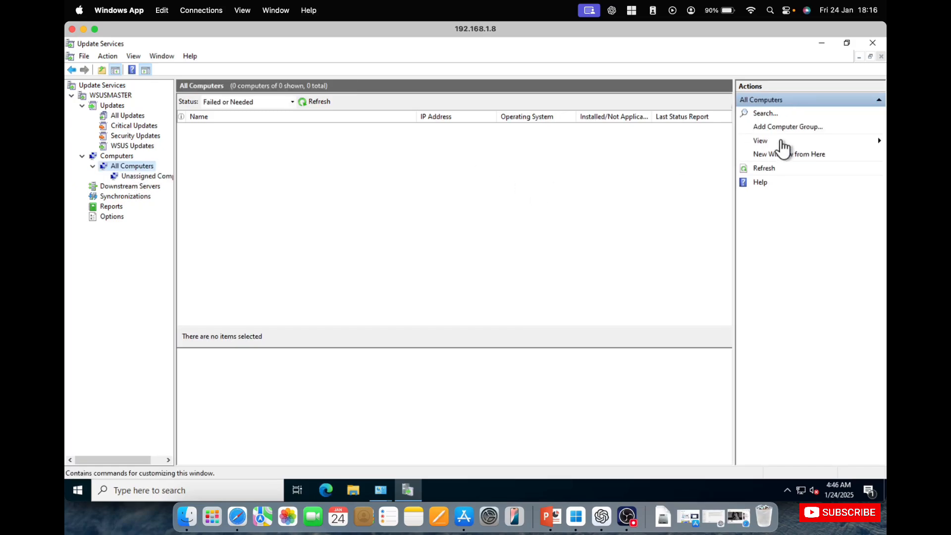
Add a computer group named Test under All Computers
{"action": "left_click", "coordinate": [793, 128]}
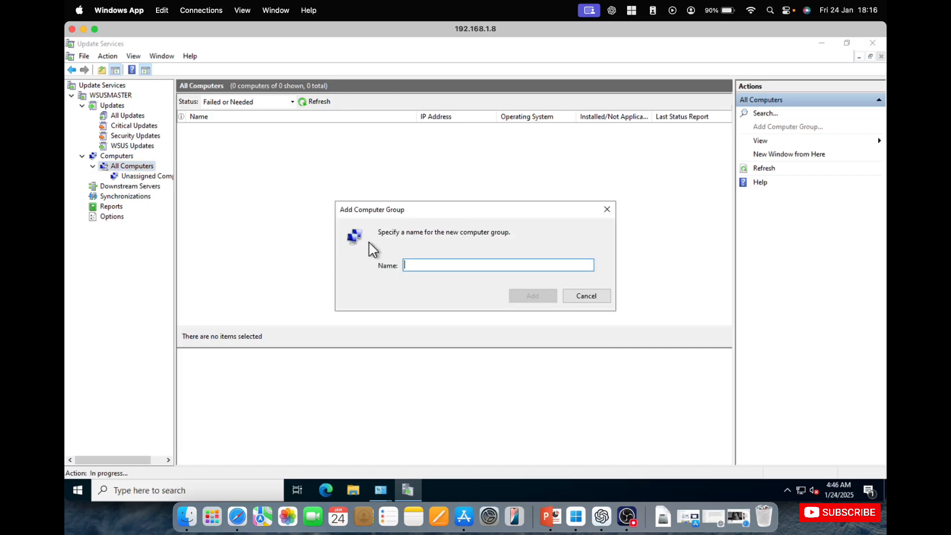
{"action": "type", "text": "4"}
{"action": "key", "text": "BackSpace"}
{"action": "type", "text": "Test"}
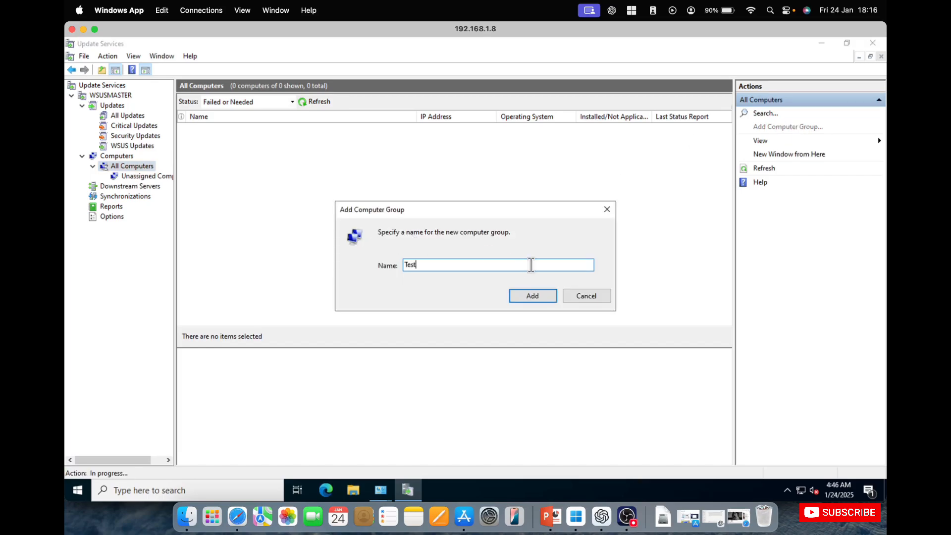
{"action": "left_click", "coordinate": [545, 298]}
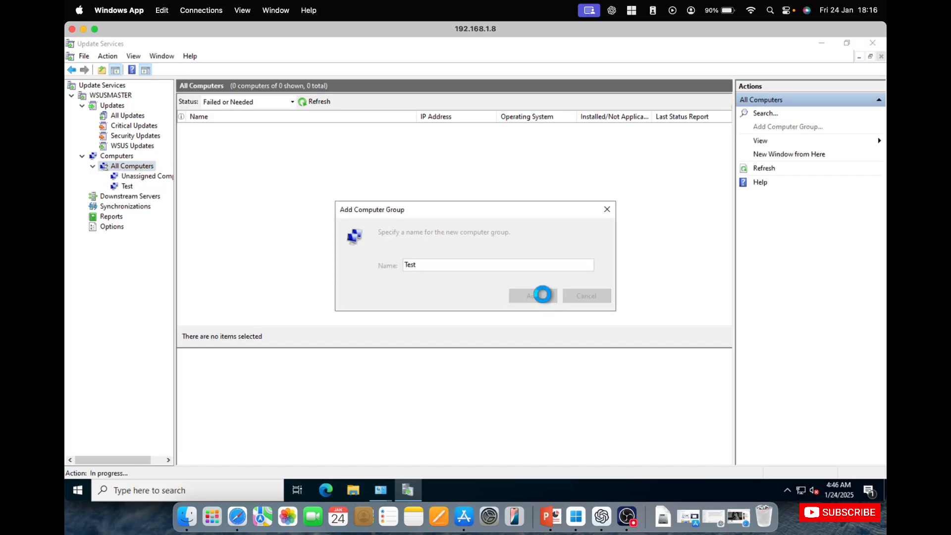
View the Test group and each of the Downstream Servers, Synchronizations and Reports nodes of WSUSMASTER
{"action": "left_click", "coordinate": [127, 186]}
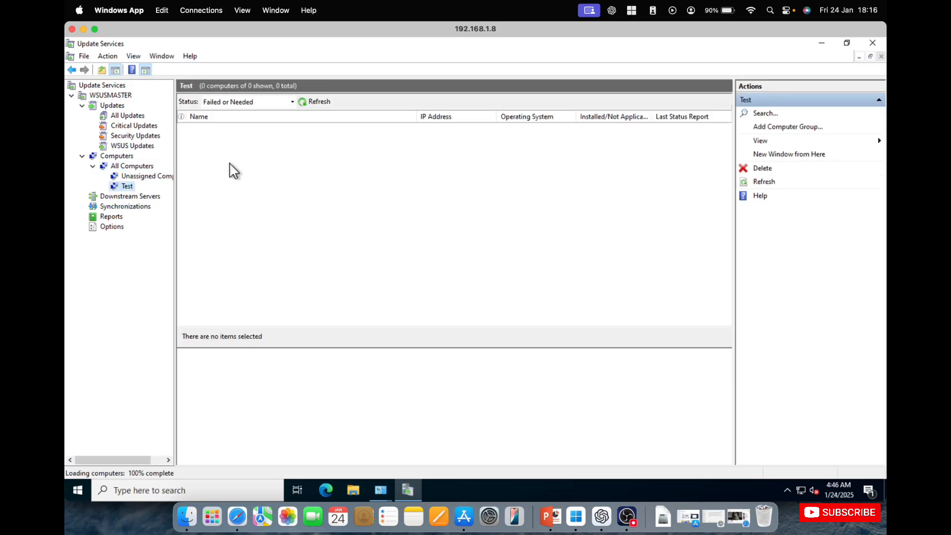
{"action": "left_click", "coordinate": [144, 199]}
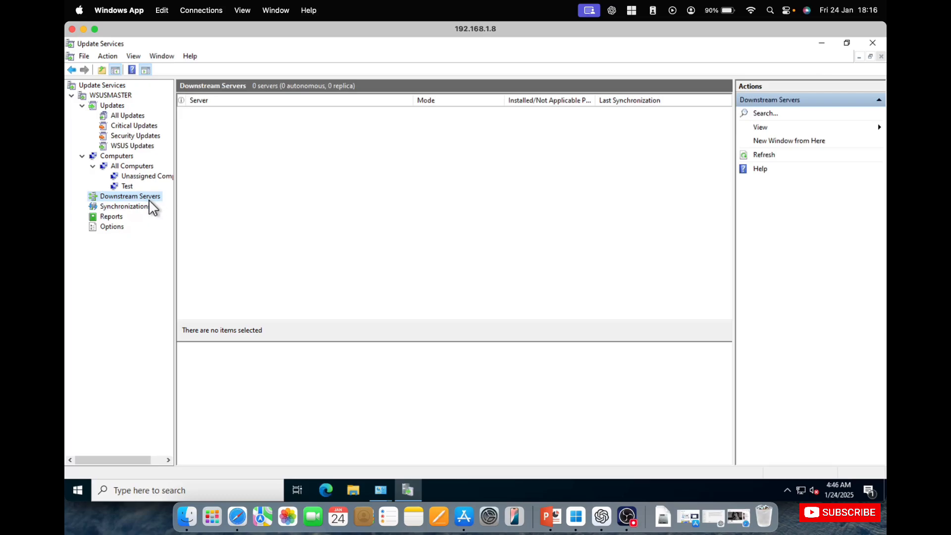
{"action": "left_click", "coordinate": [141, 206]}
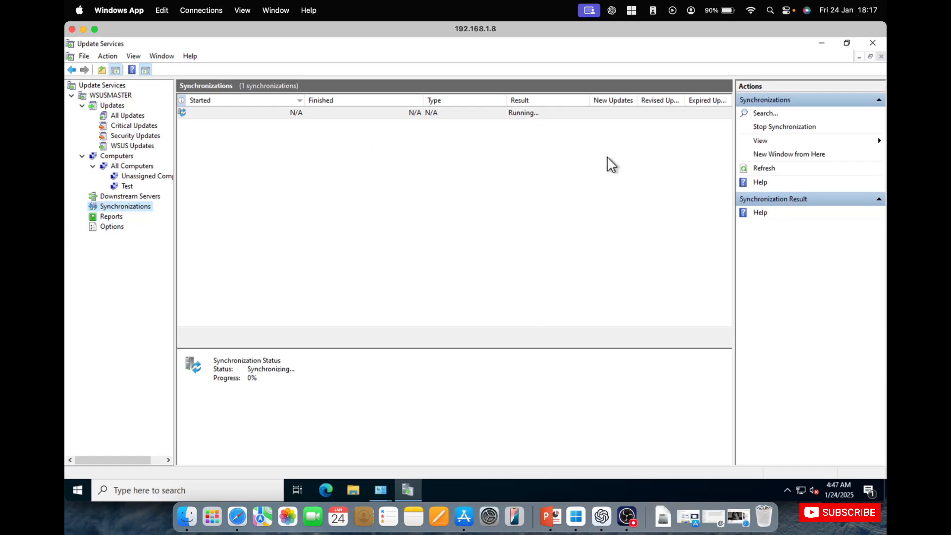
{"action": "left_click", "coordinate": [97, 217]}
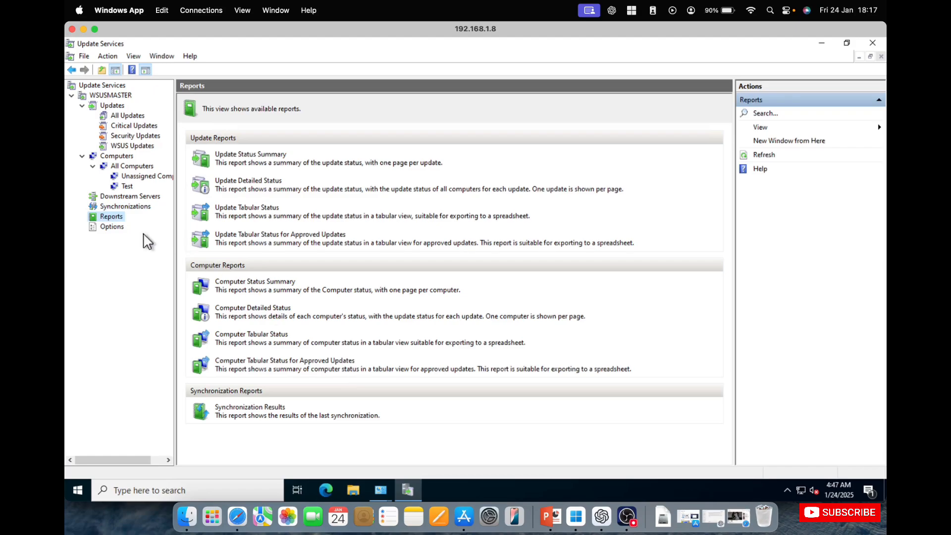
Open the server's Products and Classifications options and clear the Definition Updates and Security Updates classifications
{"action": "left_click", "coordinate": [112, 227]}
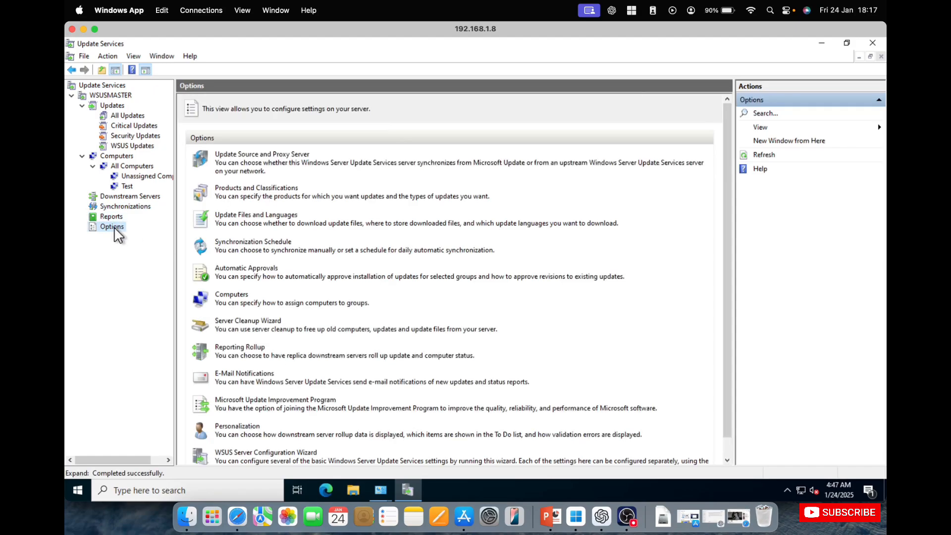
{"action": "left_click", "coordinate": [283, 191]}
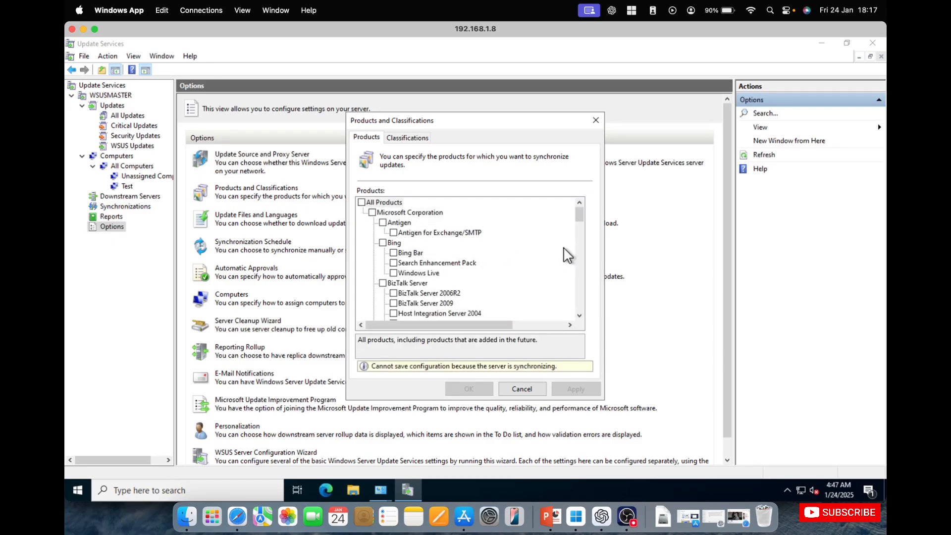
{"action": "left_click", "coordinate": [411, 139]}
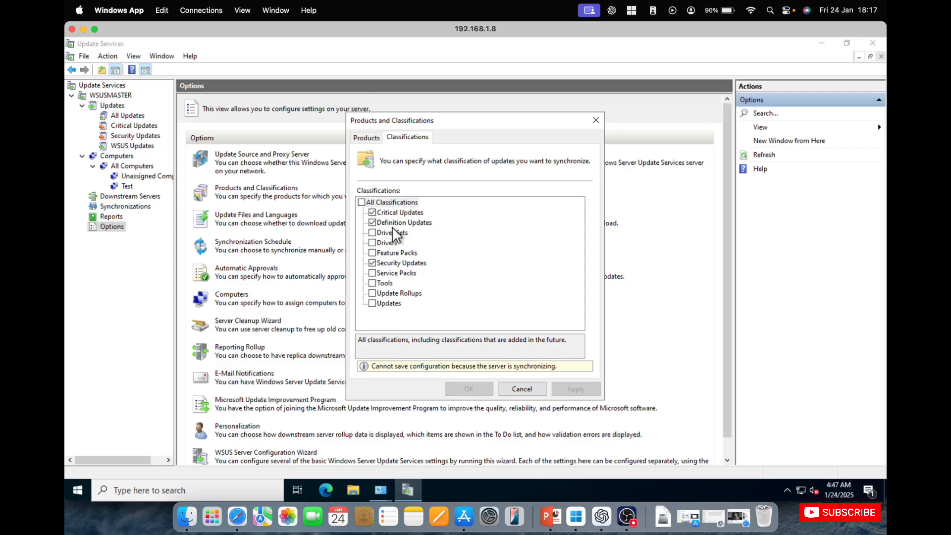
{"action": "left_click", "coordinate": [372, 222]}
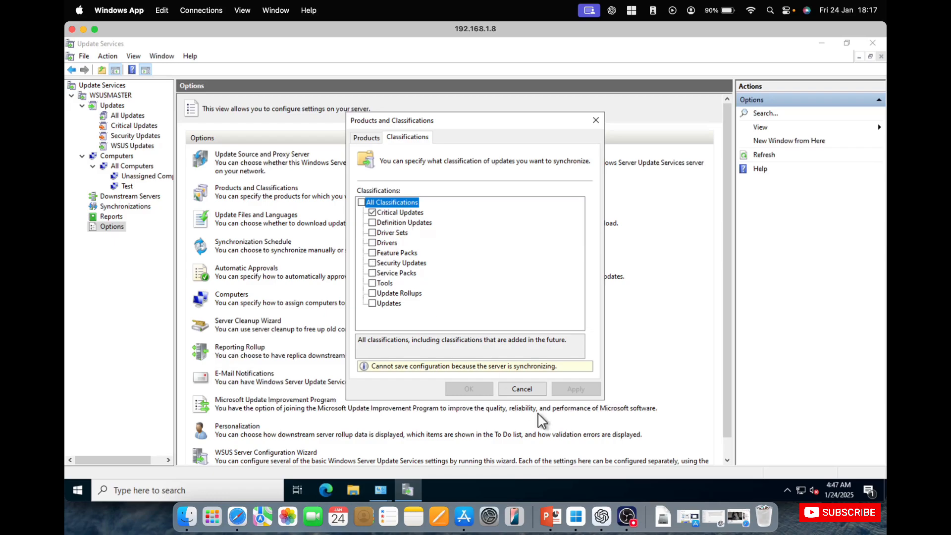
Try selecting All Products for synchronization, review the whole product list, and cancel the Products and Classifications changes
{"action": "left_click", "coordinate": [366, 139]}
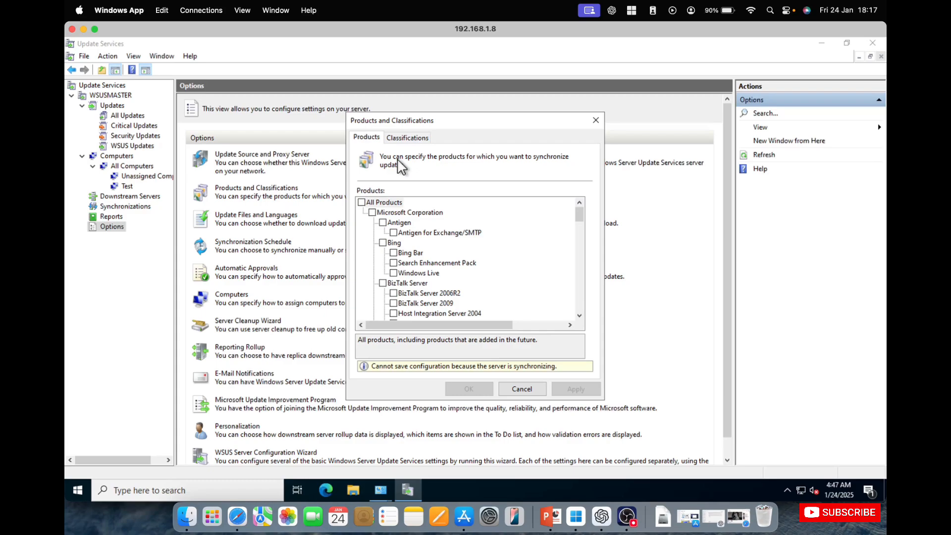
{"action": "scroll", "coordinate": [457, 276], "scroll_direction": "down", "scroll_amount": 3}
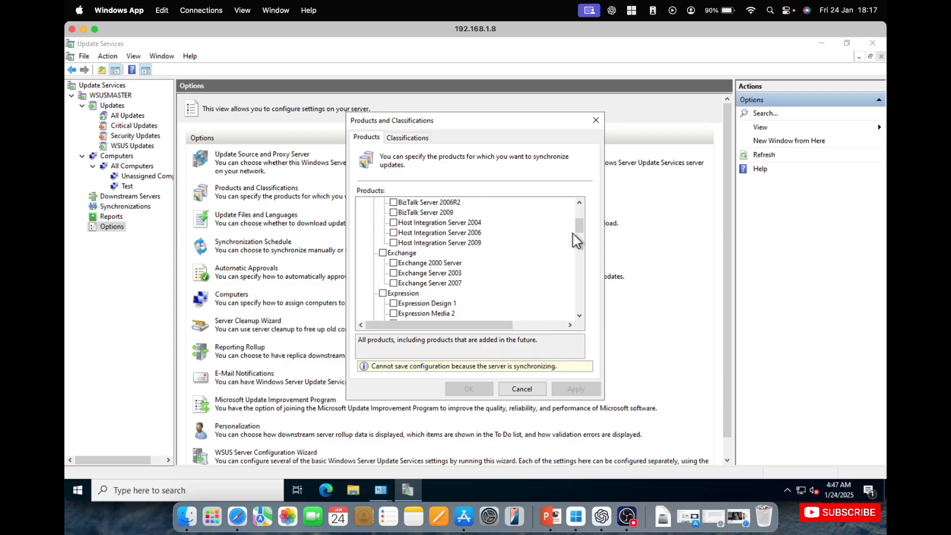
{"action": "mouse_move", "coordinate": [580, 226]}
{"action": "left_mouse_down"}
{"action": "mouse_move", "coordinate": [578, 312]}
{"action": "mouse_move", "coordinate": [584, 213]}
{"action": "left_mouse_up"}
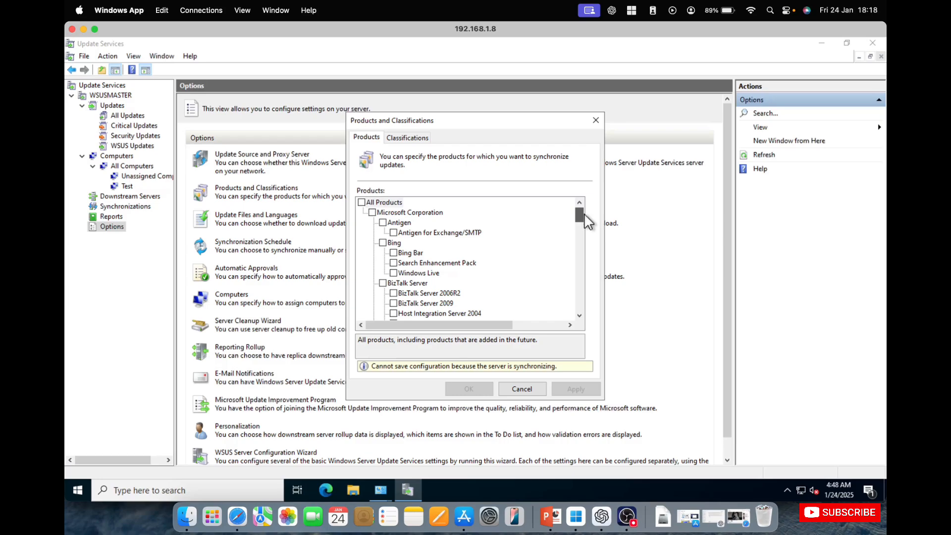
{"action": "left_click", "coordinate": [364, 201]}
{"action": "scroll", "coordinate": [433, 247], "scroll_direction": "down", "scroll_amount": 3}
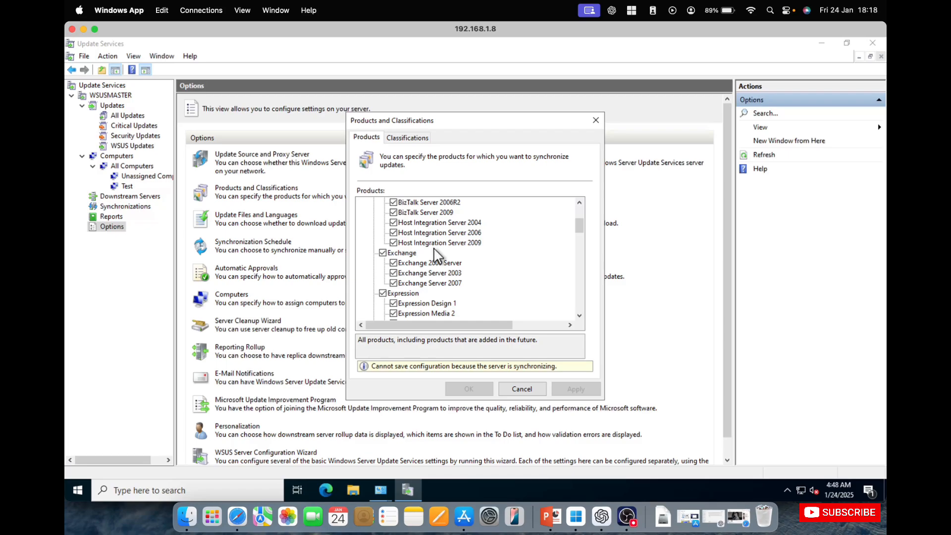
{"action": "left_click", "coordinate": [580, 316]}
{"action": "left_click", "coordinate": [580, 315]}
{"action": "left_click", "coordinate": [579, 316]}
{"action": "left_click", "coordinate": [579, 316]}
{"action": "left_click", "coordinate": [579, 316]}
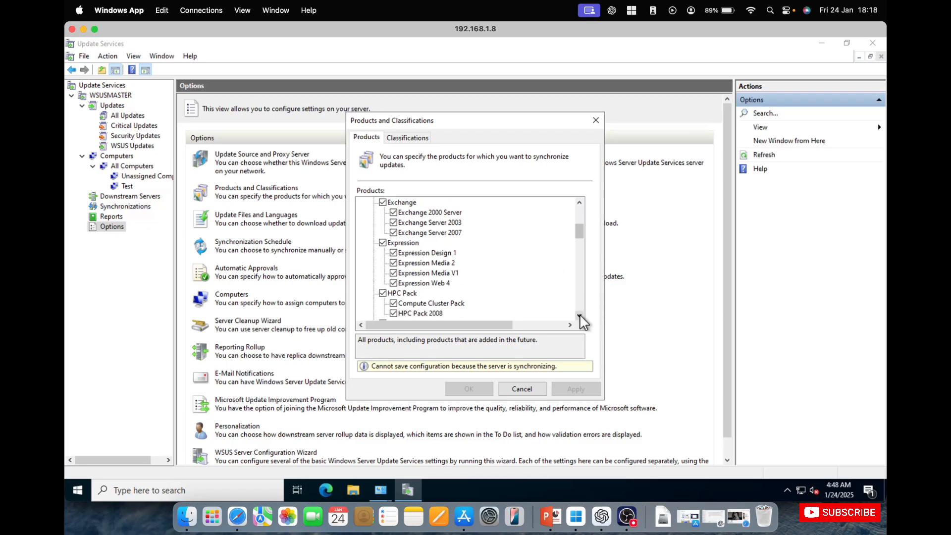
{"action": "left_click", "coordinate": [580, 315]}
{"action": "left_click", "coordinate": [580, 316]}
{"action": "left_click", "coordinate": [579, 316]}
{"action": "left_click", "coordinate": [579, 316]}
{"action": "left_click", "coordinate": [580, 316]}
{"action": "left_click", "coordinate": [579, 316]}
{"action": "left_click", "coordinate": [579, 316]}
{"action": "left_click", "coordinate": [579, 315]}
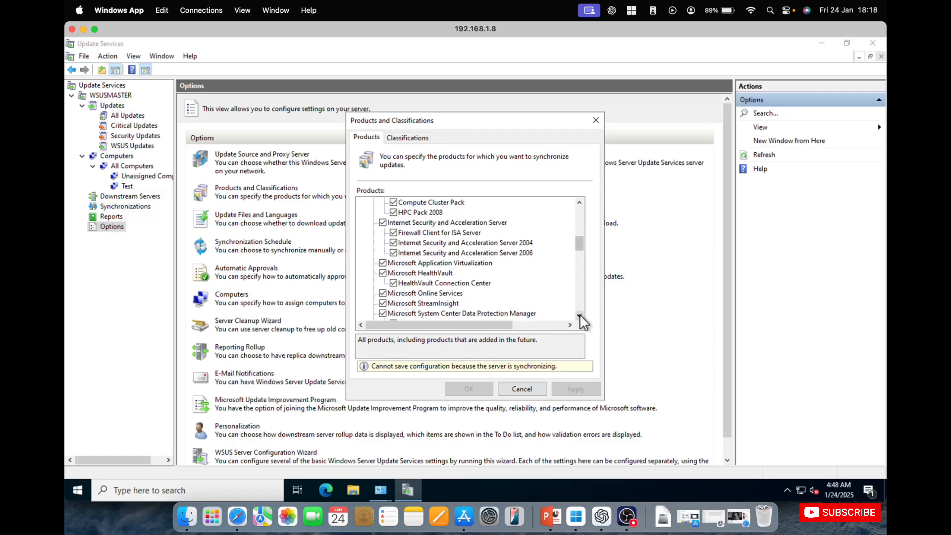
{"action": "left_click", "coordinate": [579, 315]}
{"action": "left_click", "coordinate": [579, 316]}
{"action": "left_click", "coordinate": [579, 316]}
{"action": "left_click", "coordinate": [579, 315]}
{"action": "left_click", "coordinate": [579, 315]}
{"action": "left_click", "coordinate": [579, 315]}
{"action": "left_click", "coordinate": [579, 316]}
{"action": "left_click", "coordinate": [580, 315]}
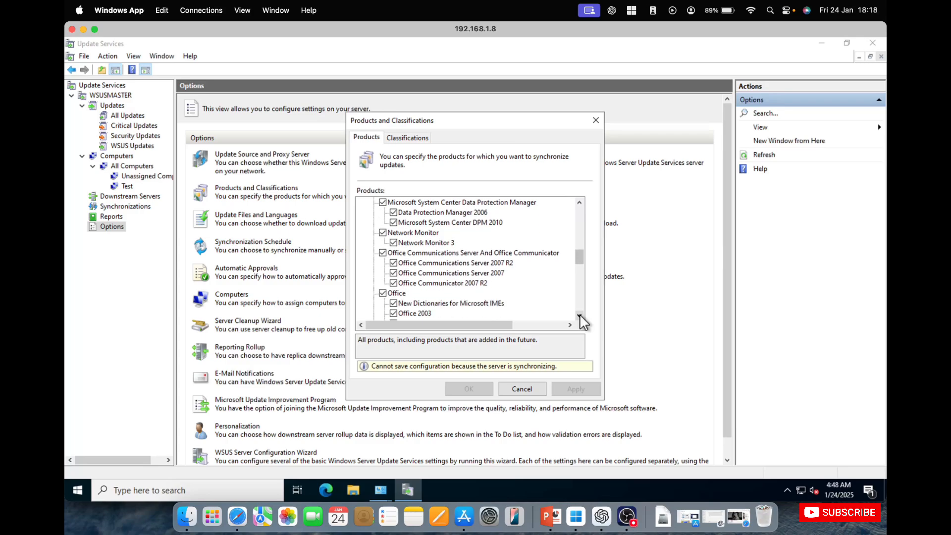
{"action": "left_click", "coordinate": [579, 316]}
{"action": "left_click", "coordinate": [579, 316]}
{"action": "left_click", "coordinate": [580, 315]}
{"action": "left_click", "coordinate": [580, 316]}
{"action": "left_click", "coordinate": [579, 316]}
{"action": "left_click", "coordinate": [580, 316]}
{"action": "left_click", "coordinate": [579, 316]}
{"action": "left_click", "coordinate": [579, 315]}
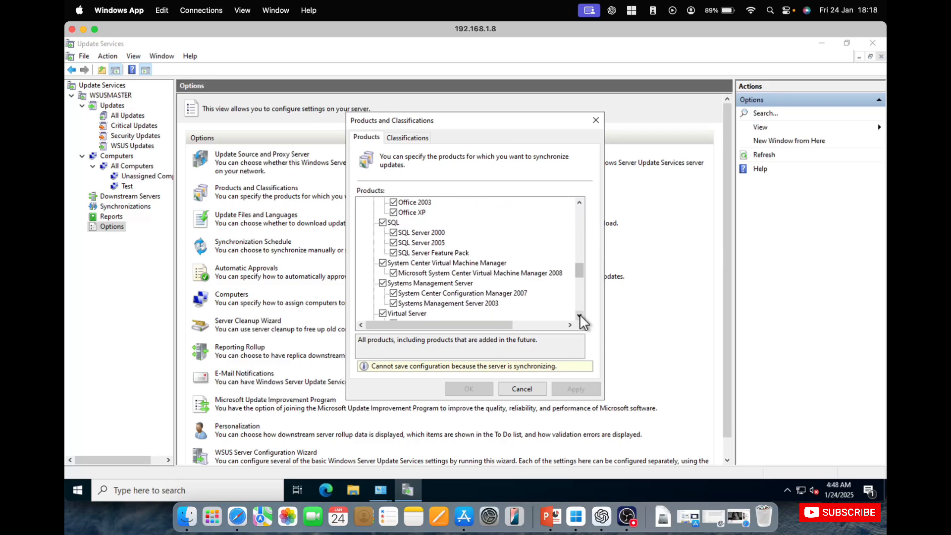
{"action": "left_click", "coordinate": [580, 316]}
{"action": "left_click", "coordinate": [579, 316]}
{"action": "left_click", "coordinate": [579, 315]}
{"action": "left_click", "coordinate": [579, 315]}
{"action": "left_click", "coordinate": [579, 315]}
{"action": "left_click", "coordinate": [579, 316]}
{"action": "left_click", "coordinate": [579, 316]}
{"action": "left_click", "coordinate": [580, 316]}
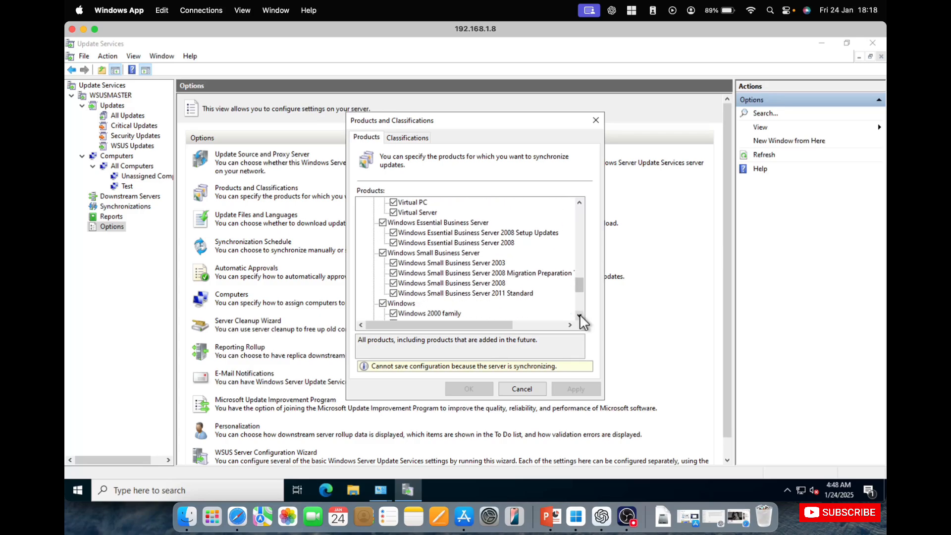
{"action": "left_click", "coordinate": [579, 315]}
{"action": "left_click", "coordinate": [579, 316]}
{"action": "left_click", "coordinate": [580, 316]}
{"action": "left_click", "coordinate": [580, 316]}
{"action": "left_click", "coordinate": [579, 315]}
{"action": "left_click", "coordinate": [579, 316]}
{"action": "left_click", "coordinate": [579, 316]}
{"action": "left_click", "coordinate": [579, 315]}
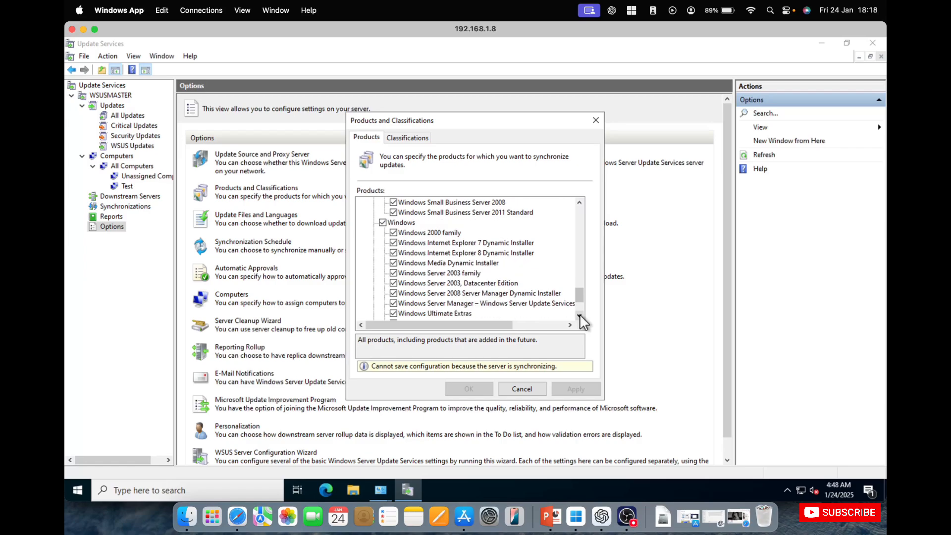
{"action": "left_click", "coordinate": [580, 316]}
{"action": "left_click", "coordinate": [579, 315]}
{"action": "left_click", "coordinate": [579, 315]}
{"action": "left_click", "coordinate": [579, 316]}
{"action": "left_click", "coordinate": [579, 316]}
{"action": "left_click", "coordinate": [579, 316]}
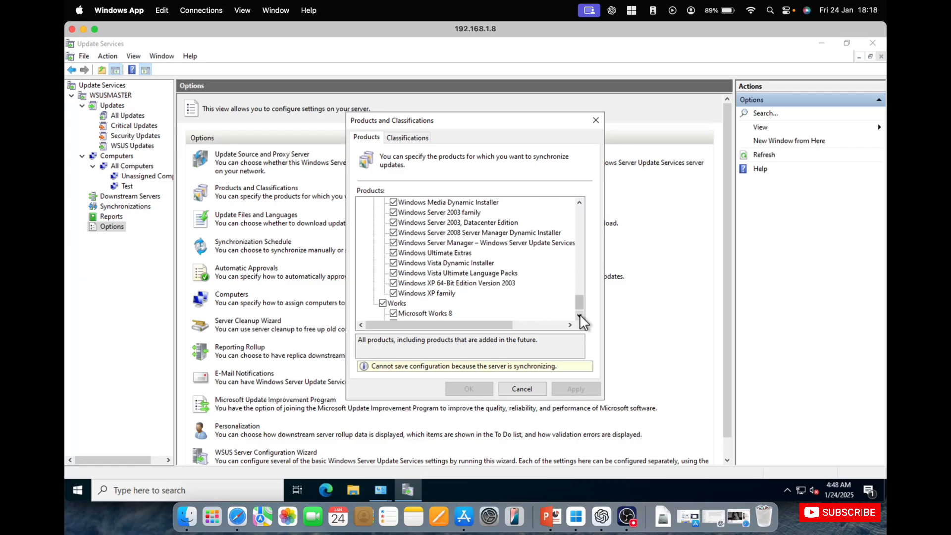
{"action": "left_click", "coordinate": [579, 316]}
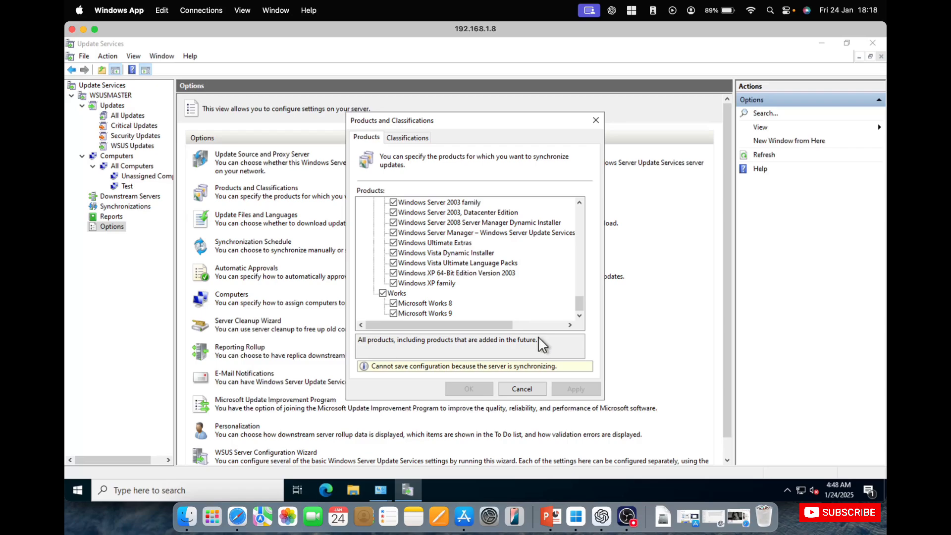
{"action": "left_click", "coordinate": [522, 390]}
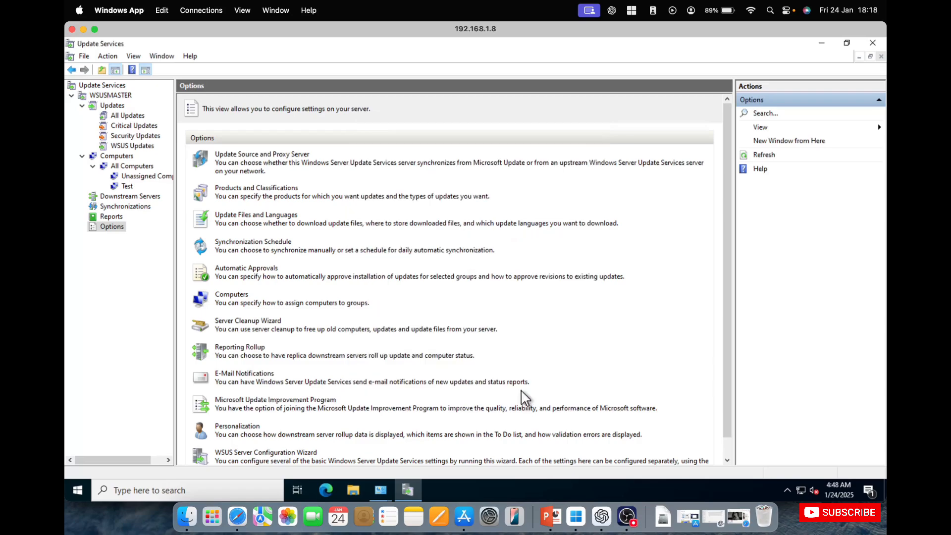
Check the Products and Classifications options again and view Update Files and Languages, cancelling both dialogs
{"action": "left_click", "coordinate": [259, 189]}
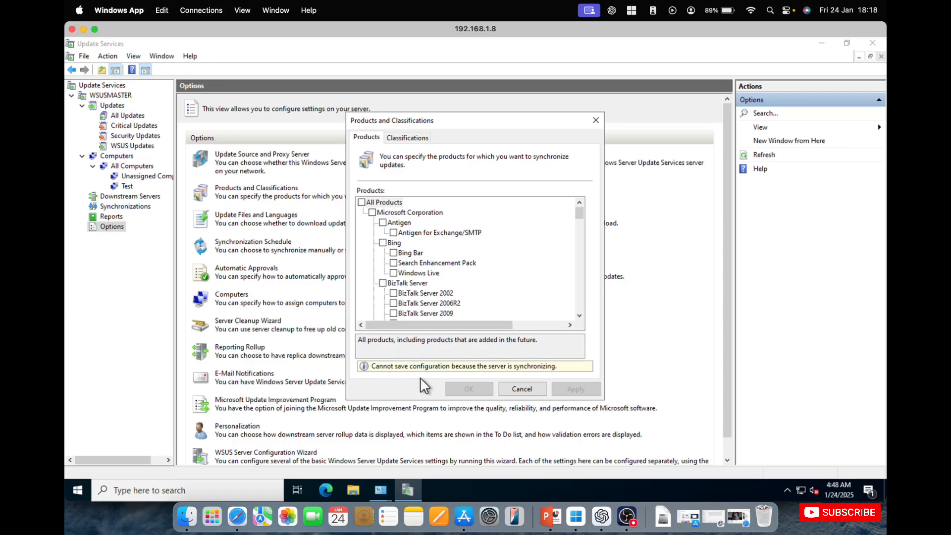
{"action": "left_click", "coordinate": [518, 389]}
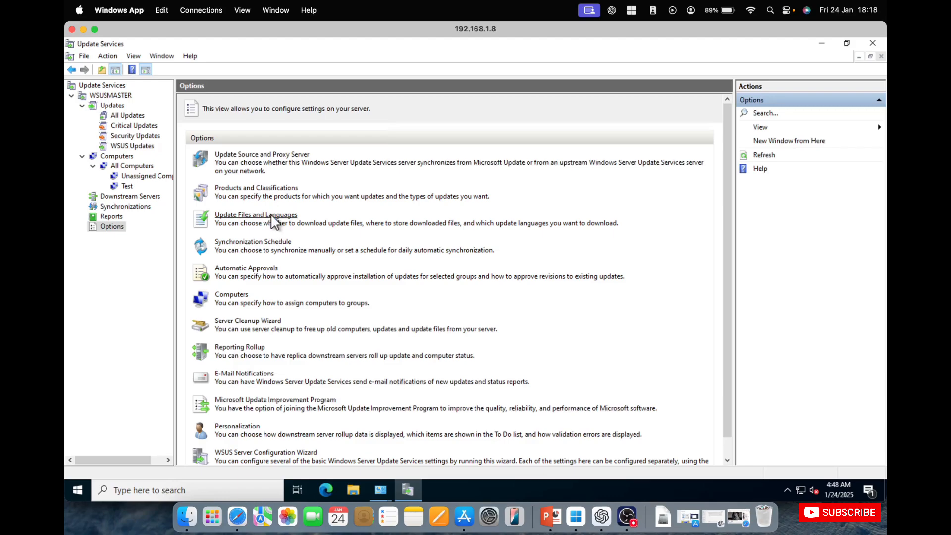
{"action": "left_click", "coordinate": [271, 215]}
{"action": "left_click", "coordinate": [518, 390]}
View the cleanup choices in the Server Cleanup Wizard, cancel it, and open the E-Mail Notifications options
{"action": "left_click", "coordinate": [259, 322]}
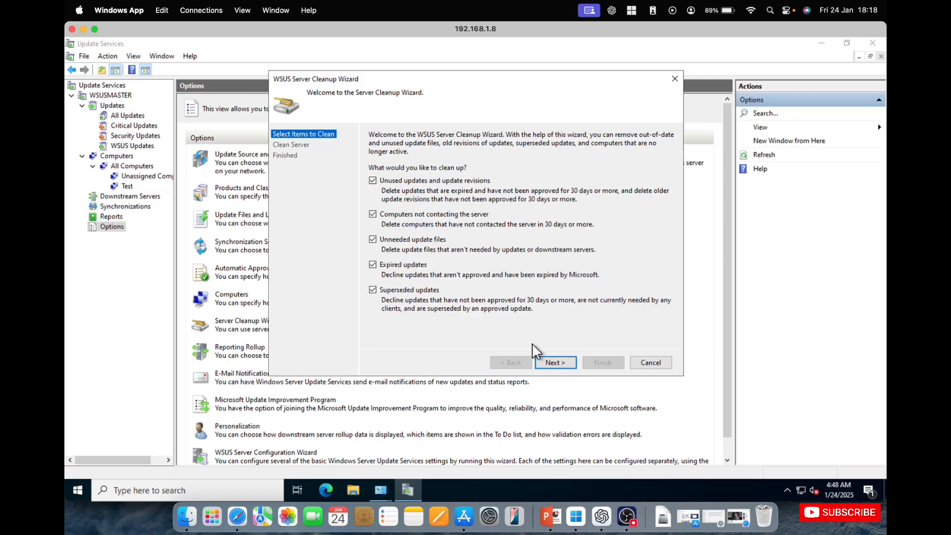
{"action": "left_click", "coordinate": [652, 363]}
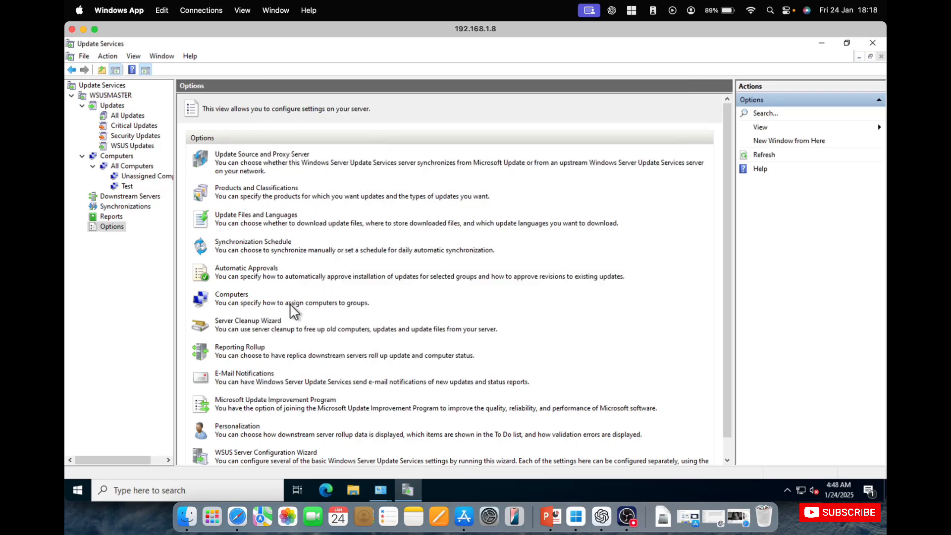
{"action": "scroll", "coordinate": [253, 363], "scroll_direction": "down", "scroll_amount": 1}
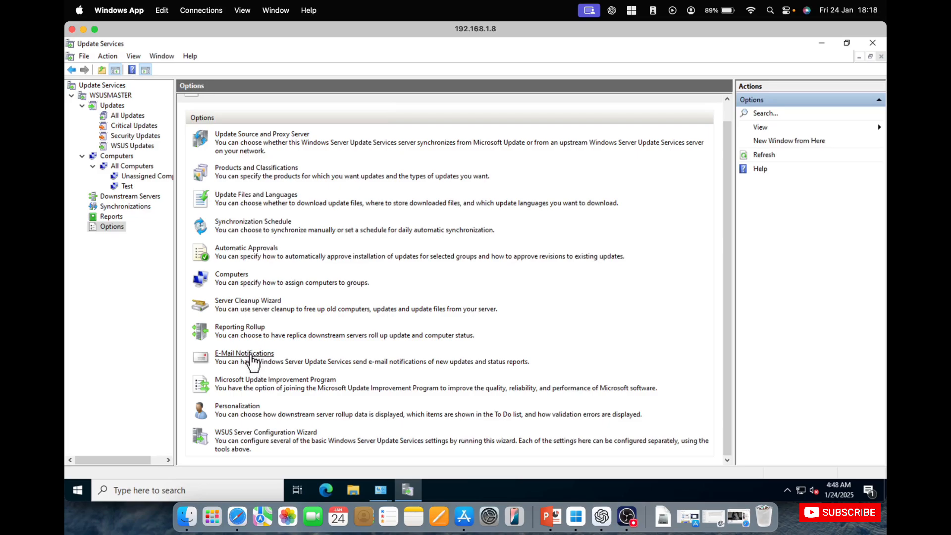
{"action": "left_click", "coordinate": [252, 355]}
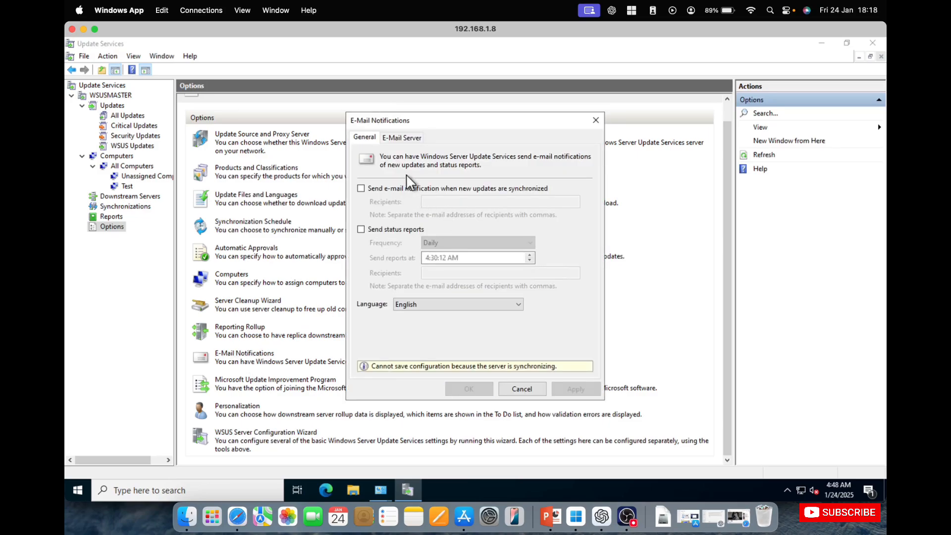
View the e-mail server and general settings of the E-Mail Notifications options, and cancel the dialog
{"action": "left_click", "coordinate": [406, 139]}
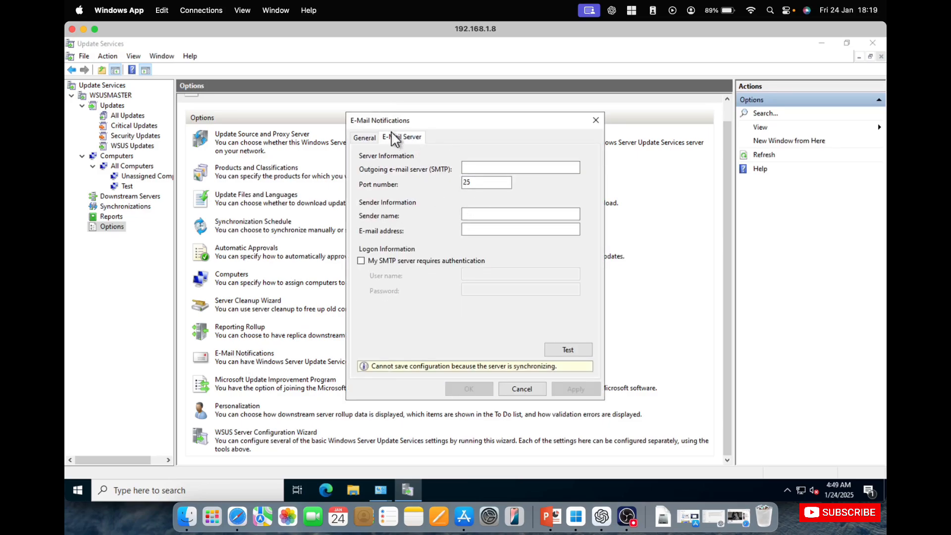
{"action": "left_click", "coordinate": [366, 138]}
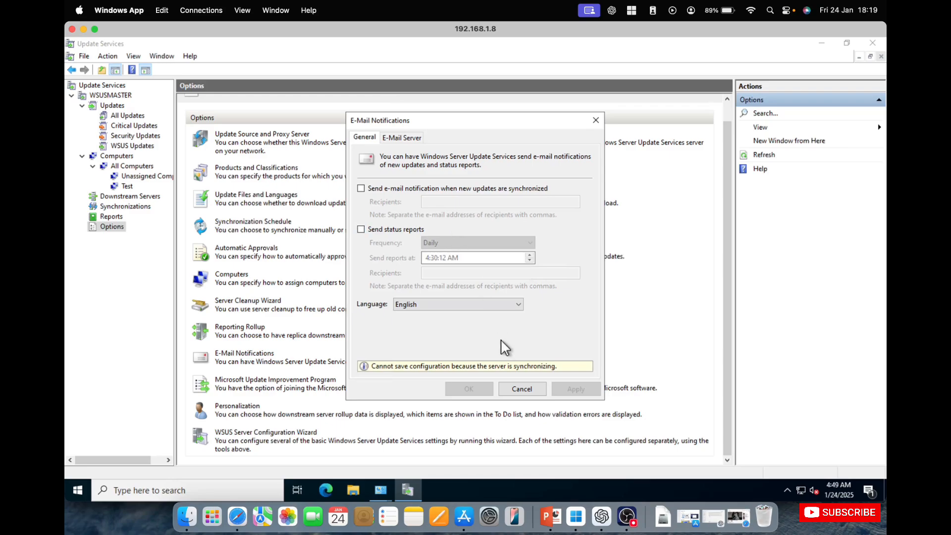
{"action": "left_click", "coordinate": [520, 388]}
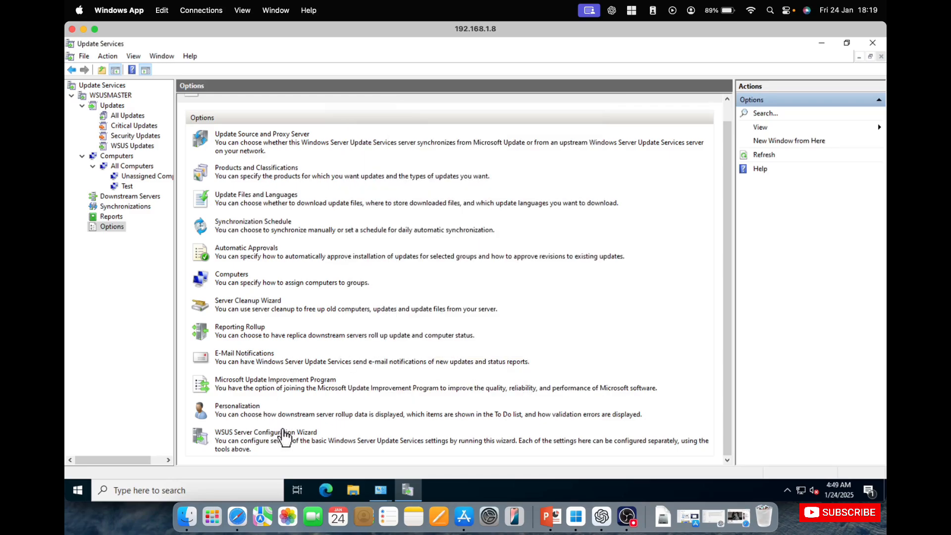
Open the Automatic Approvals options and view the advanced settings and the update rules
{"action": "scroll", "coordinate": [268, 198], "scroll_direction": "up", "scroll_amount": 1}
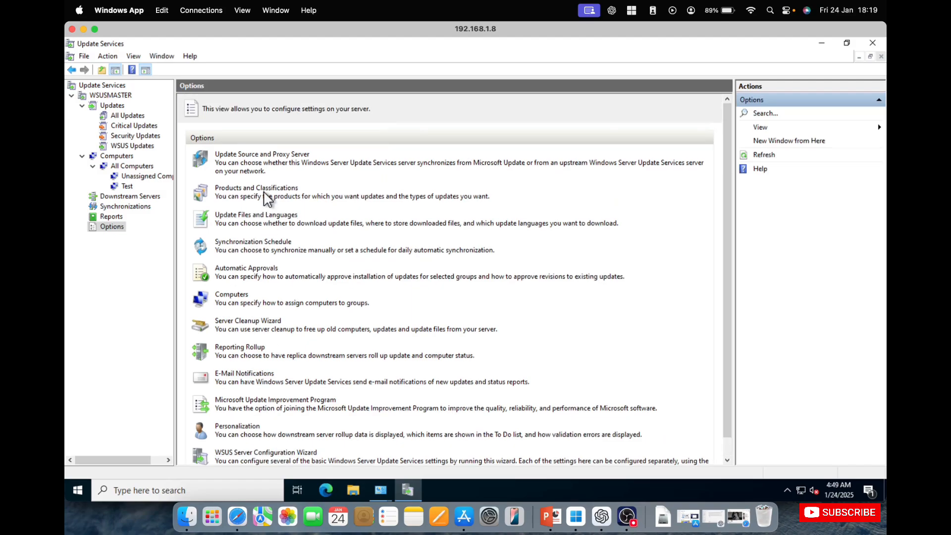
{"action": "scroll", "coordinate": [300, 252], "scroll_direction": "down", "scroll_amount": 1}
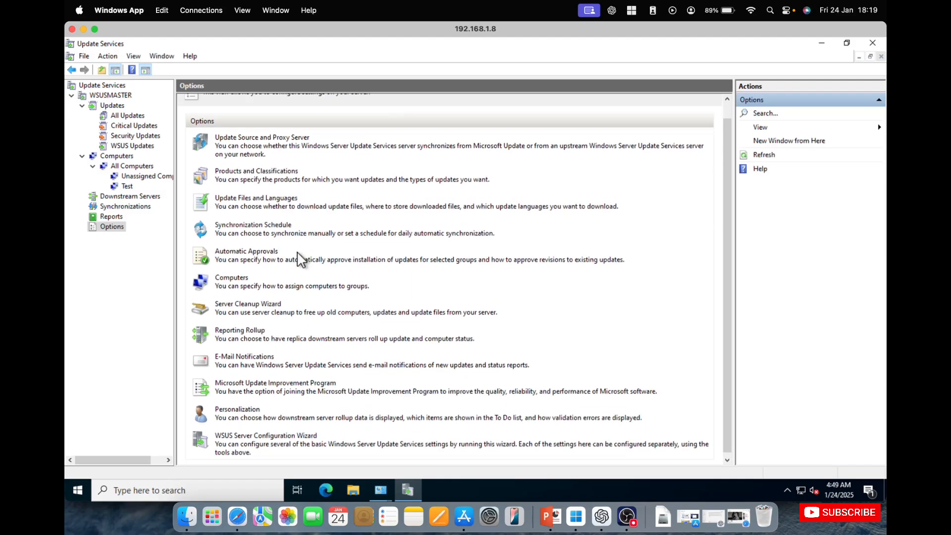
{"action": "scroll", "coordinate": [300, 253], "scroll_direction": "up", "scroll_amount": 1}
{"action": "left_click", "coordinate": [257, 269]}
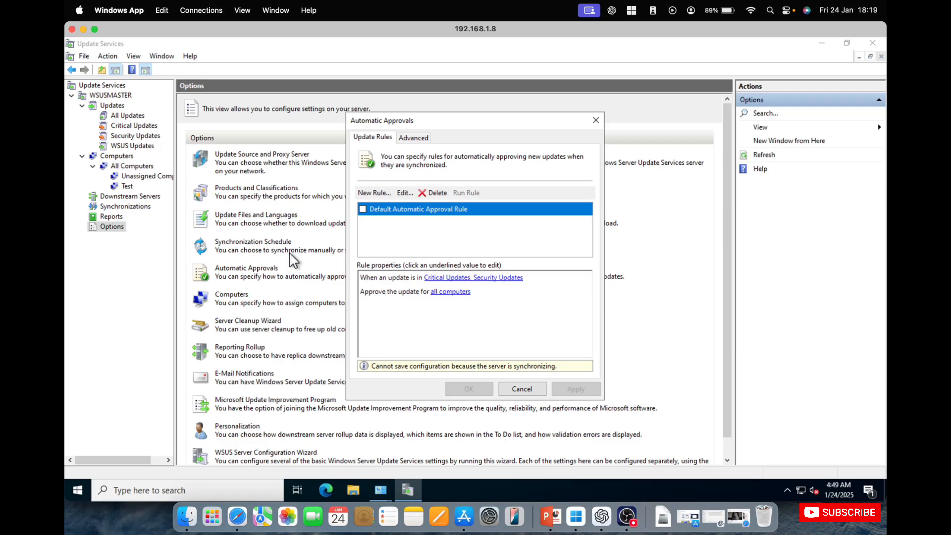
{"action": "left_click", "coordinate": [424, 139]}
{"action": "left_click", "coordinate": [374, 138]}
Start a new automatic approval rule that applies to updates in the Critical Updates classification
{"action": "left_click", "coordinate": [375, 192]}
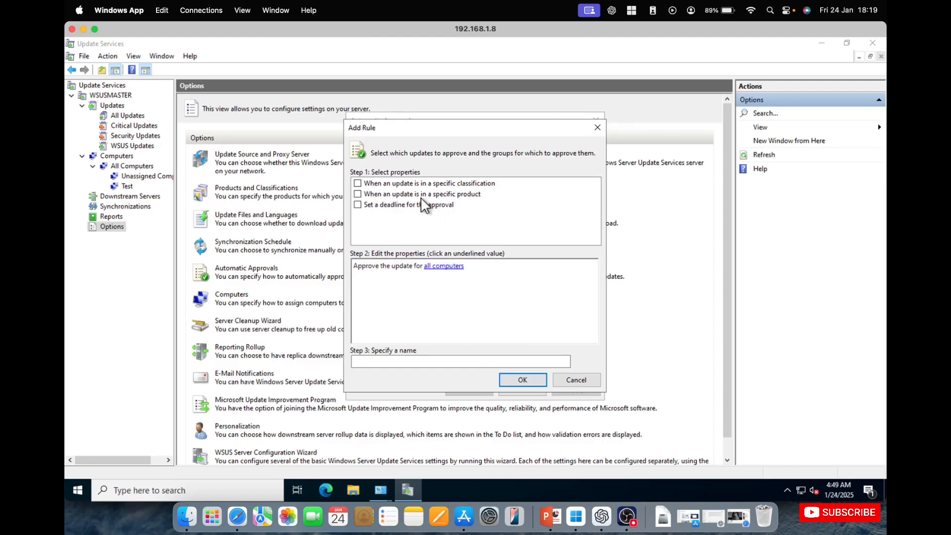
{"action": "left_click", "coordinate": [474, 187]}
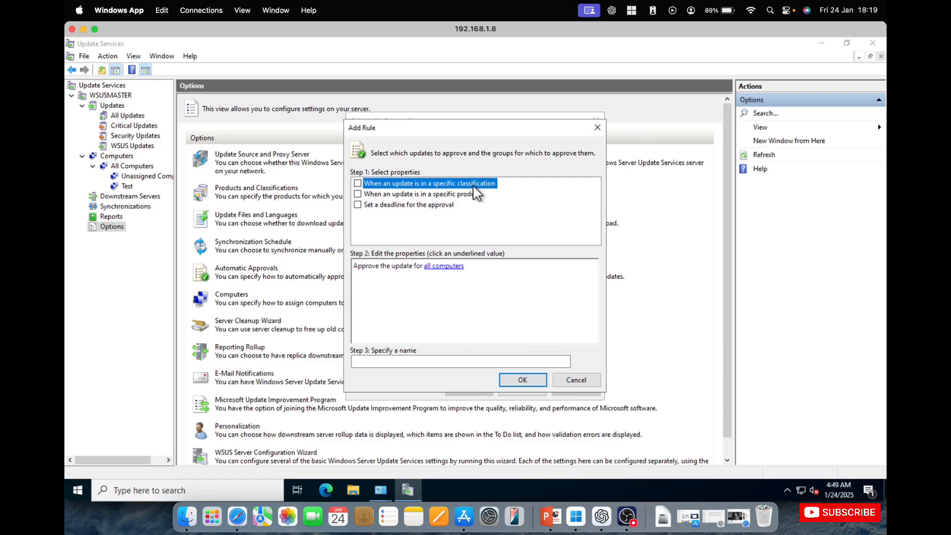
{"action": "left_click", "coordinate": [358, 183]}
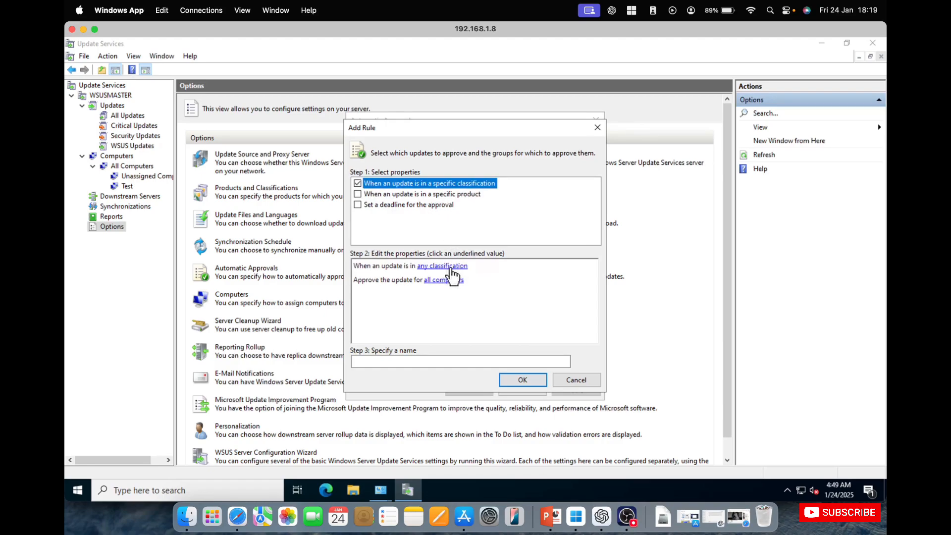
{"action": "left_click", "coordinate": [448, 266]}
{"action": "left_click", "coordinate": [376, 195]}
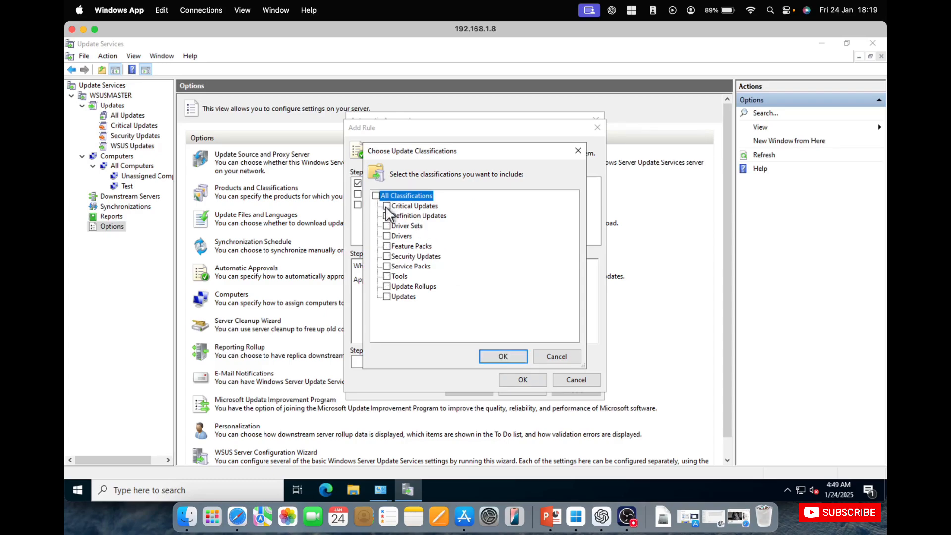
{"action": "left_click", "coordinate": [387, 206]}
{"action": "left_click", "coordinate": [501, 358]}
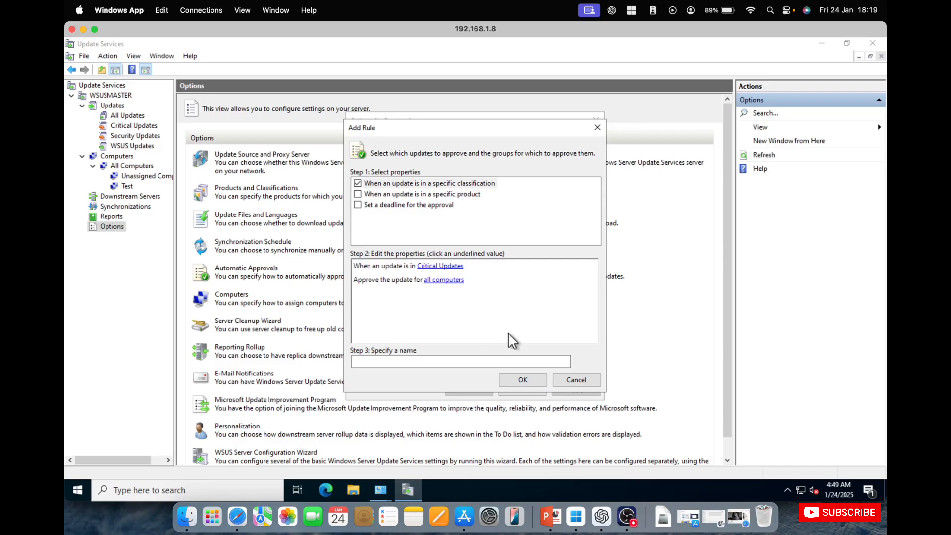
Try adding the rule as "test" with approval only for the Test computer group, and close Automatic Approvals without saving
{"action": "left_click", "coordinate": [449, 281]}
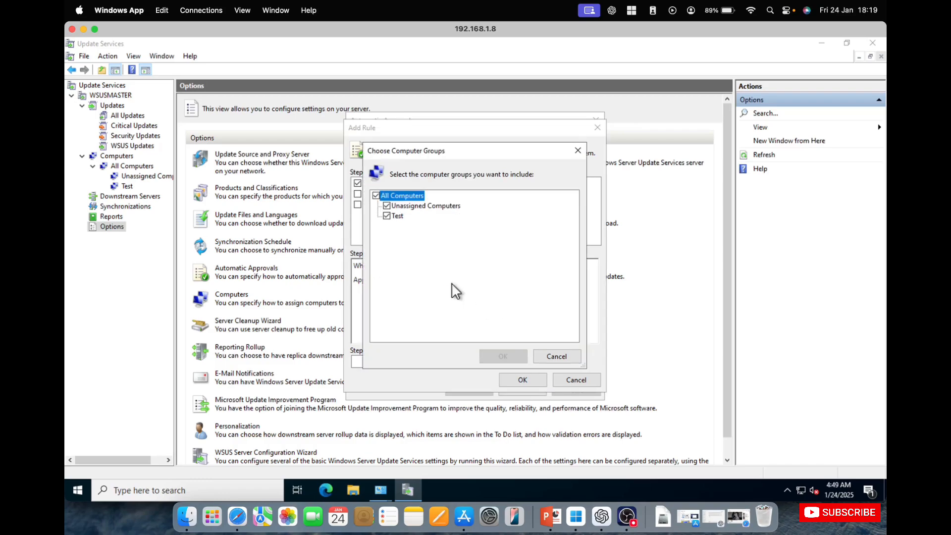
{"action": "left_click", "coordinate": [387, 205]}
{"action": "left_click", "coordinate": [502, 357]}
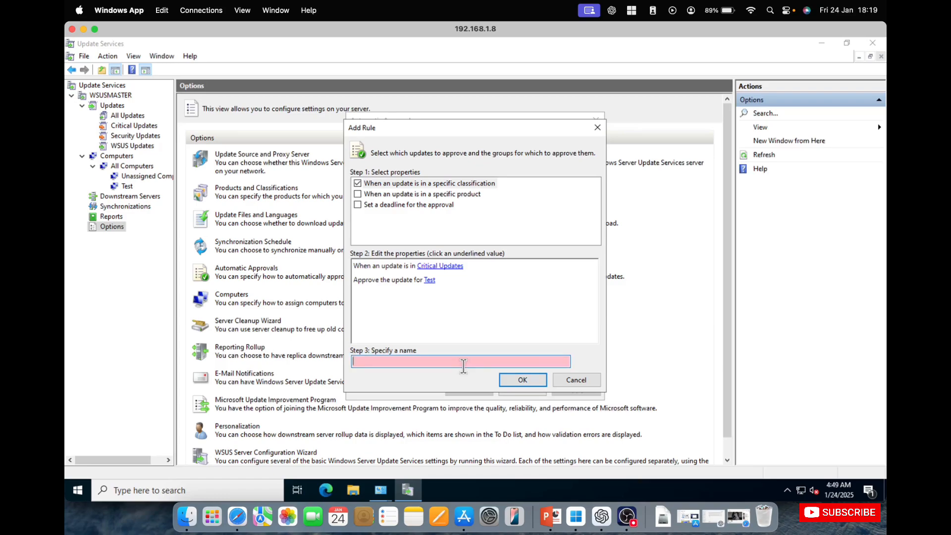
{"action": "type", "text": "test"}
{"action": "left_click", "coordinate": [535, 375]}
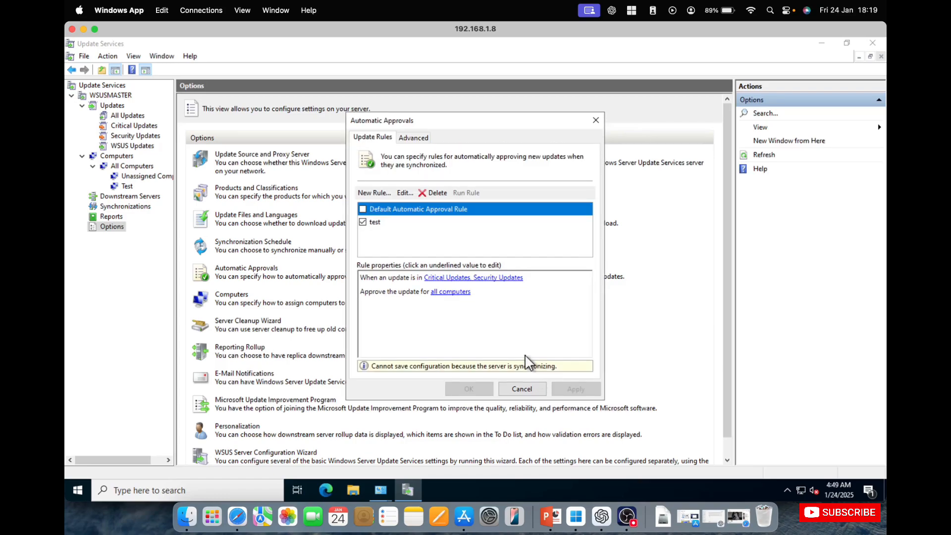
{"action": "left_click", "coordinate": [425, 218]}
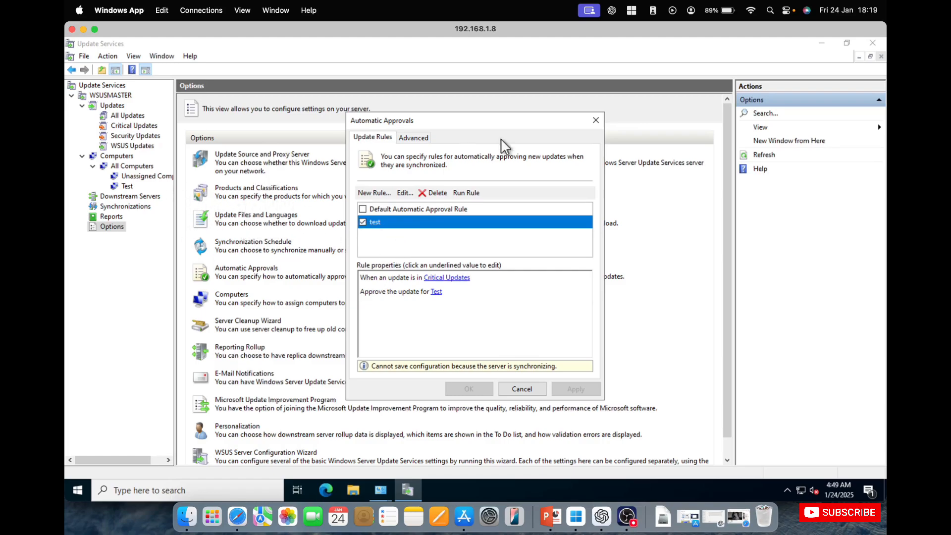
{"action": "left_click", "coordinate": [596, 122]}
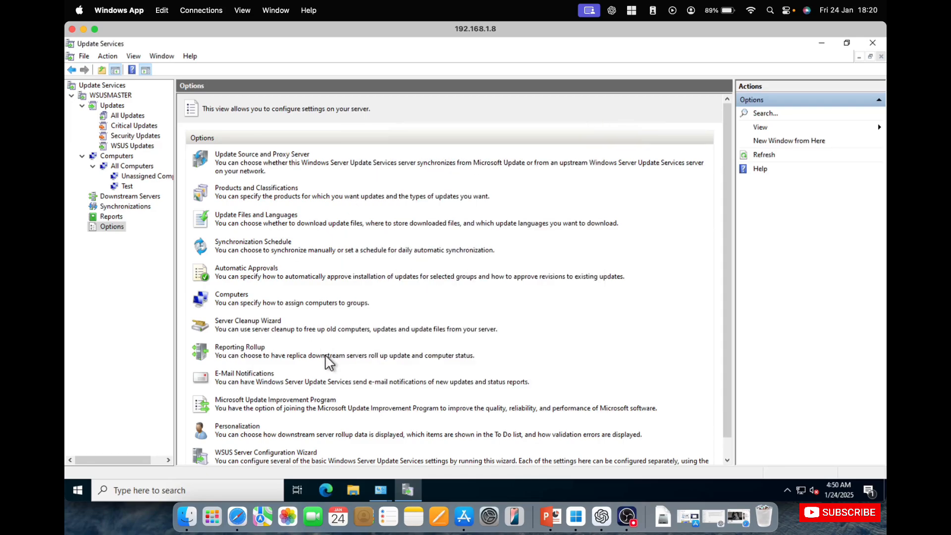
View the Unassigned Computers group under All Computers
{"action": "scroll", "coordinate": [326, 355], "scroll_direction": "down", "scroll_amount": 1}
{"action": "scroll", "coordinate": [327, 362], "scroll_direction": "up", "scroll_amount": 1}
{"action": "left_click", "coordinate": [134, 176]}
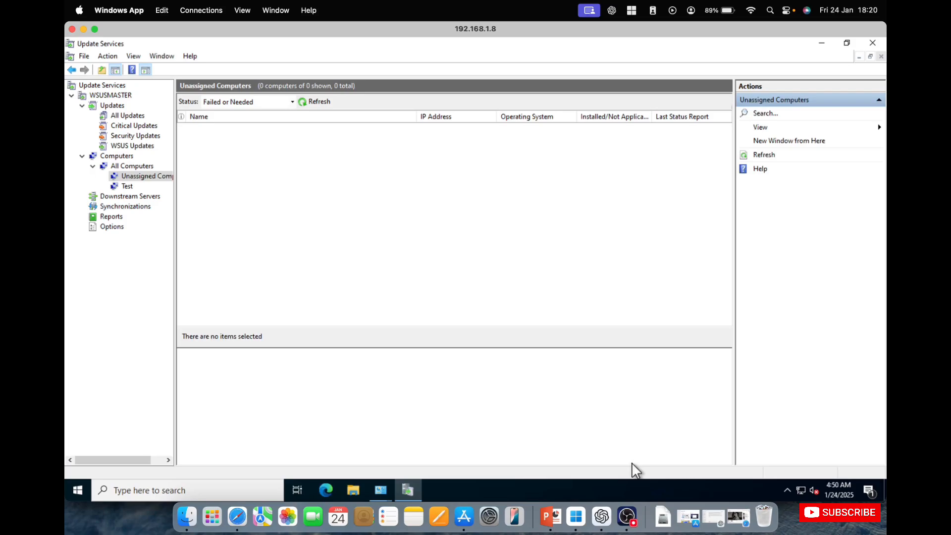
{"action": "left_click", "coordinate": [628, 516]}
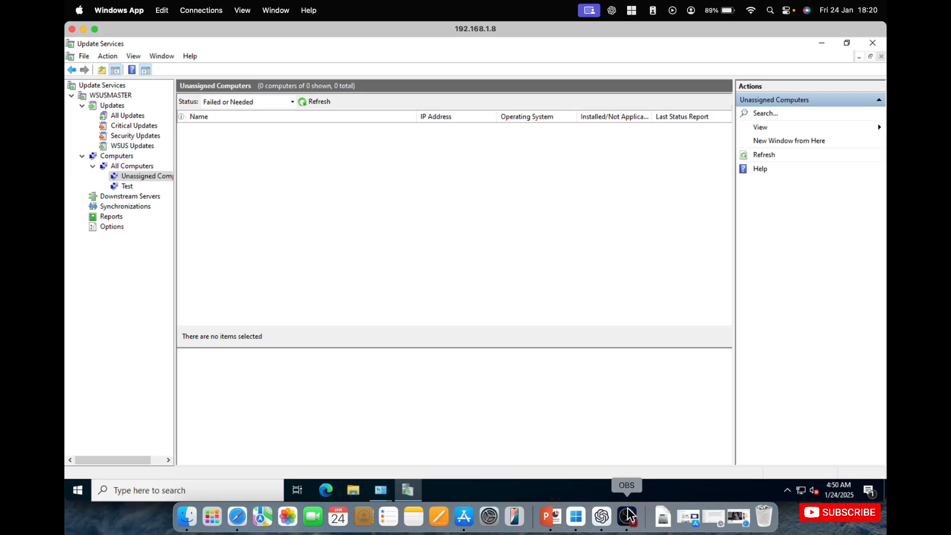